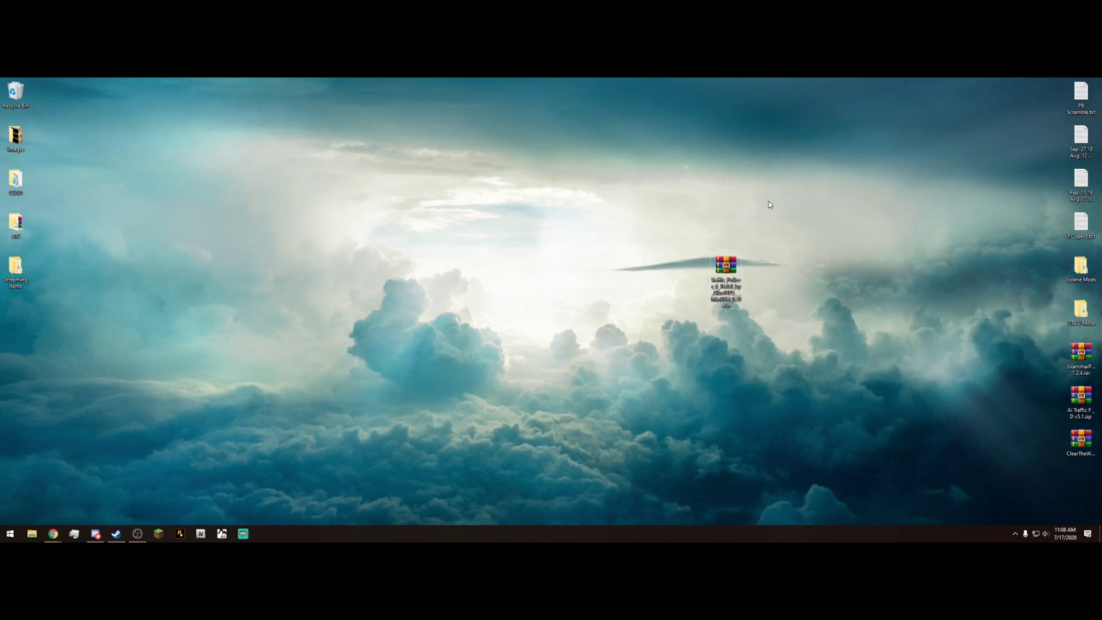
left_click_drag(732, 295, 764, 295)
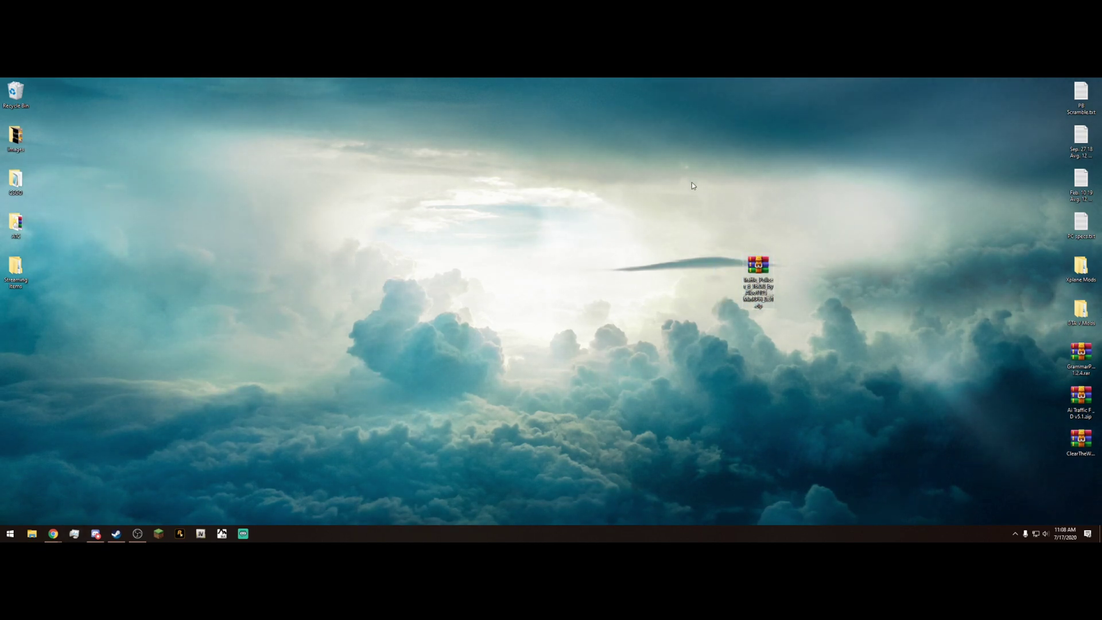
left_click_drag(691, 181, 831, 395)
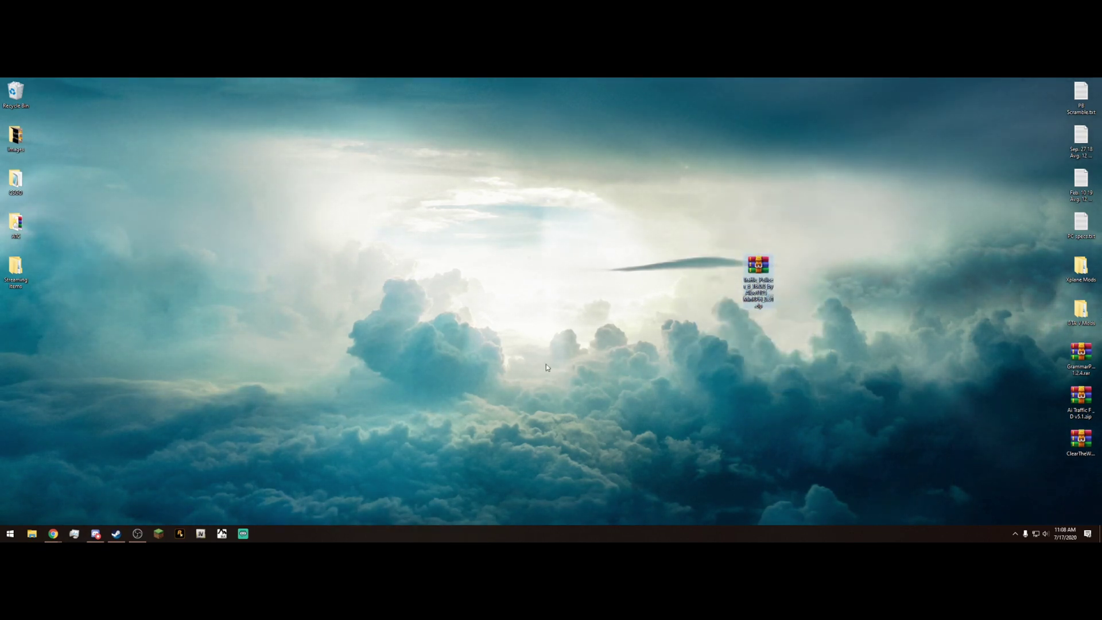
Switch to Chrome and review the Traffic Policer 6.16.0.0 mod page, including its description, requirements, support notes and changelog.
left_click(53, 534)
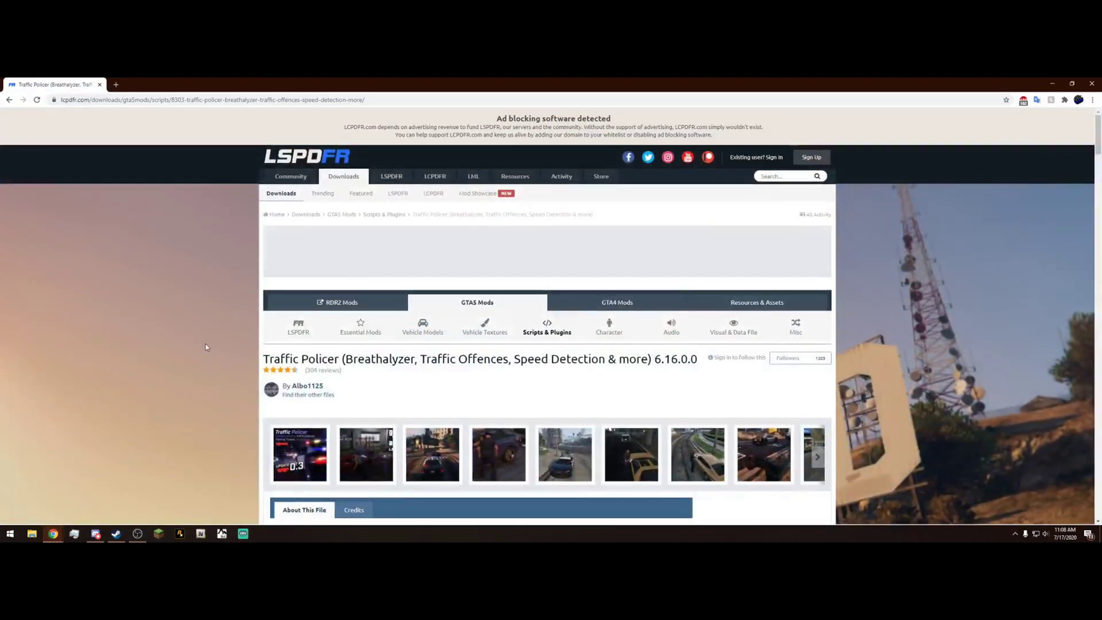
scroll(233, 325, "down", 3)
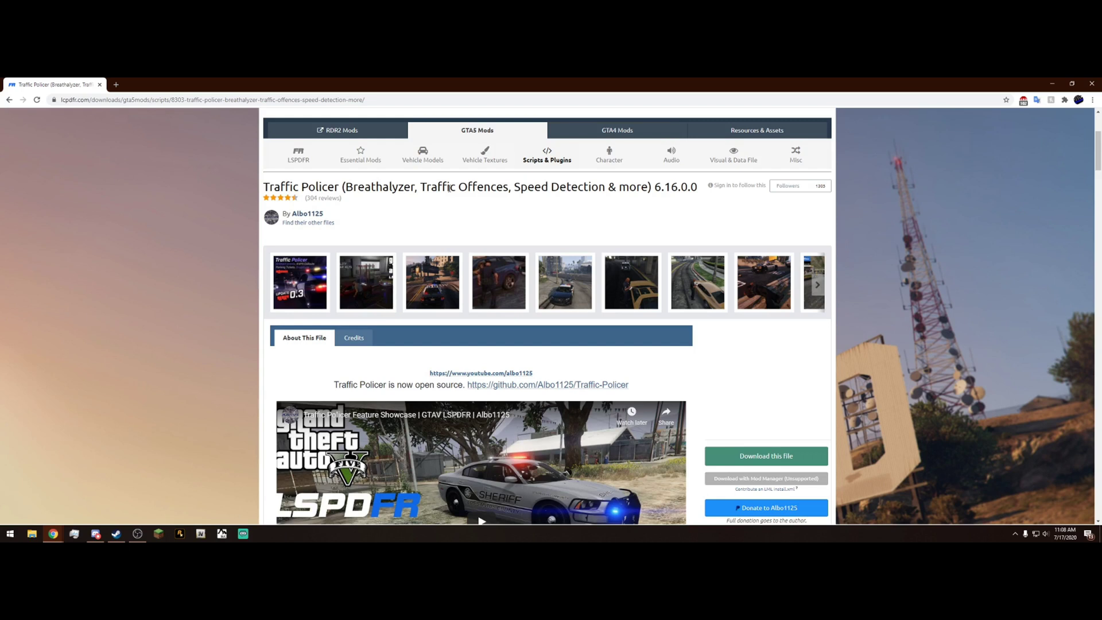
left_click_drag(515, 187, 605, 188)
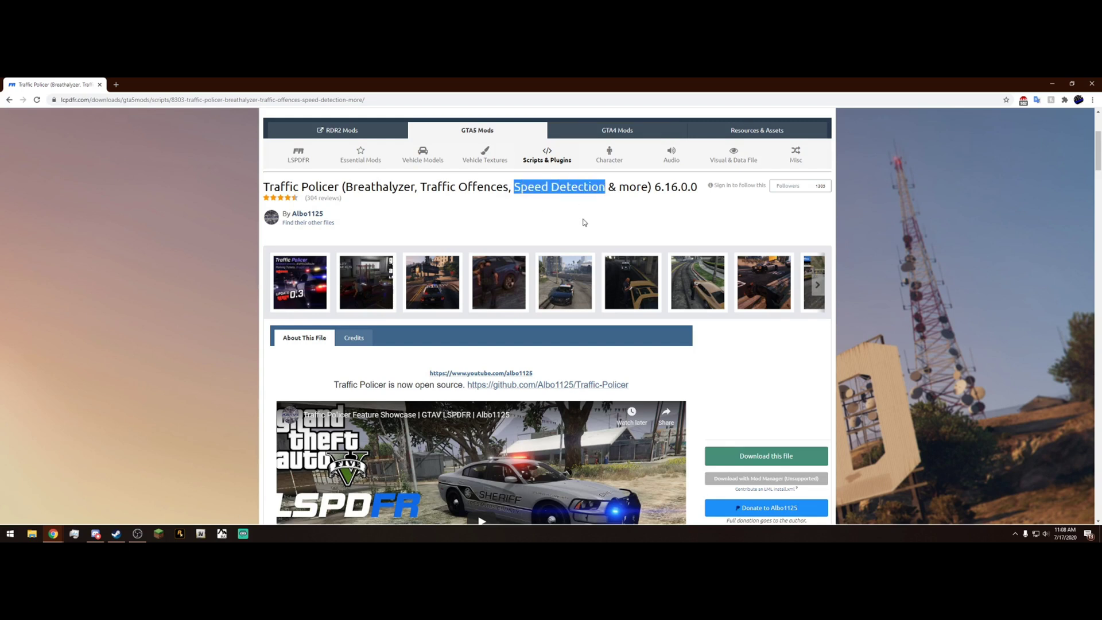
left_click(581, 218)
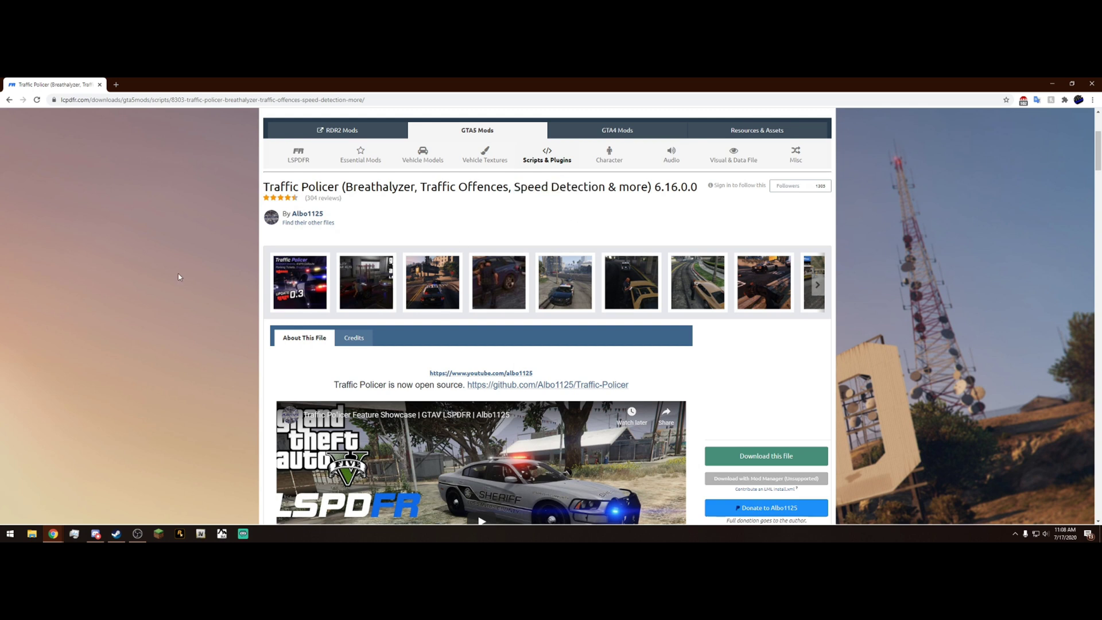
scroll(223, 229, "down", 5)
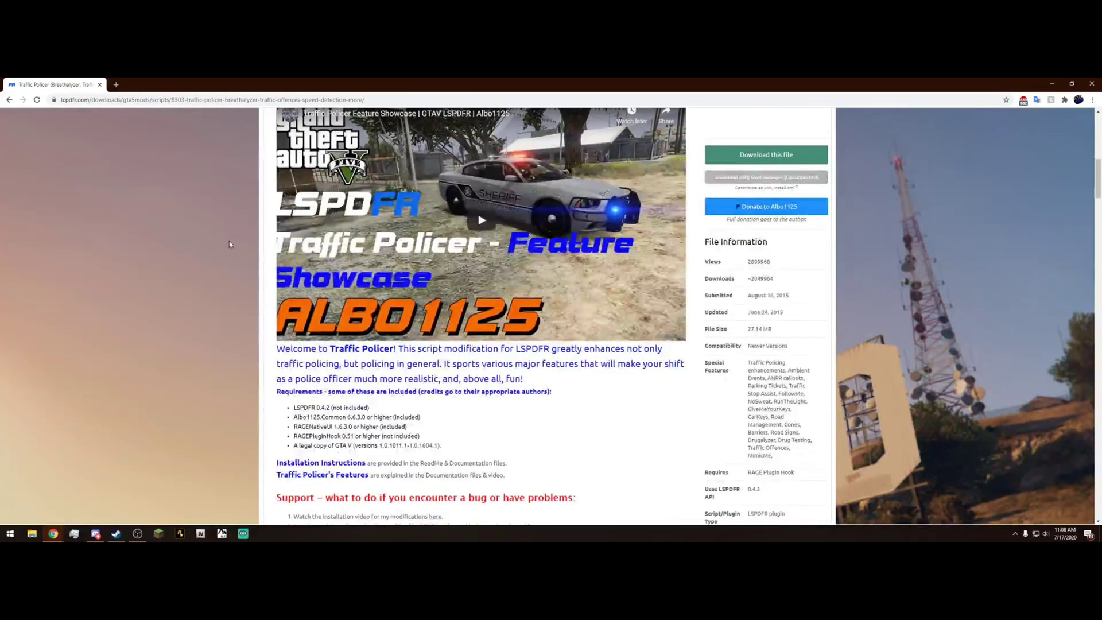
scroll(231, 247, "down", 2)
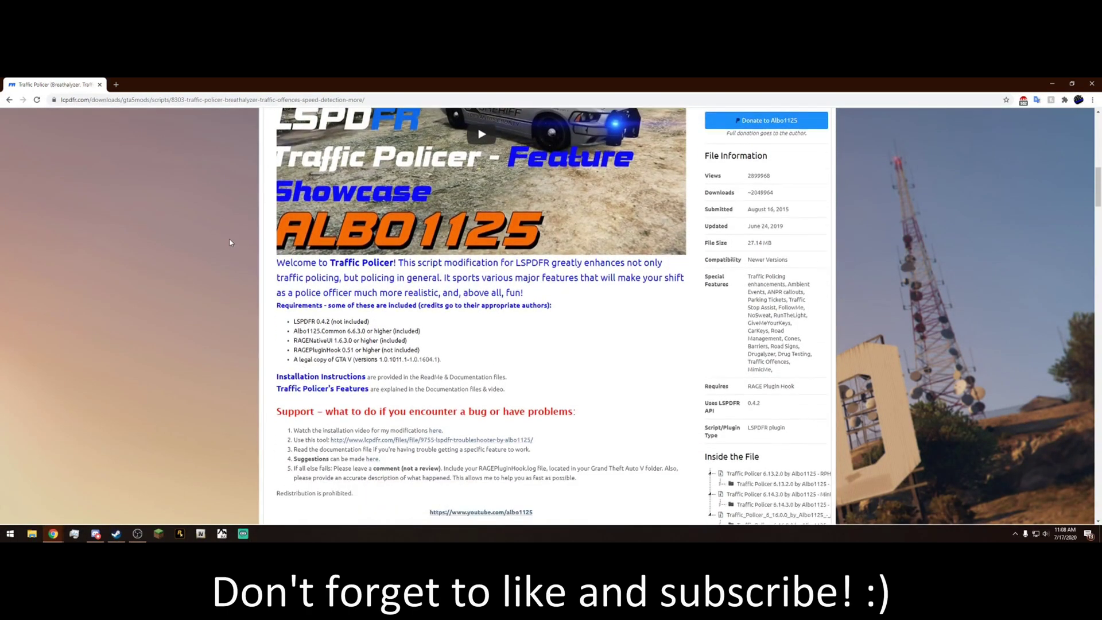
scroll(231, 243, "down", 1)
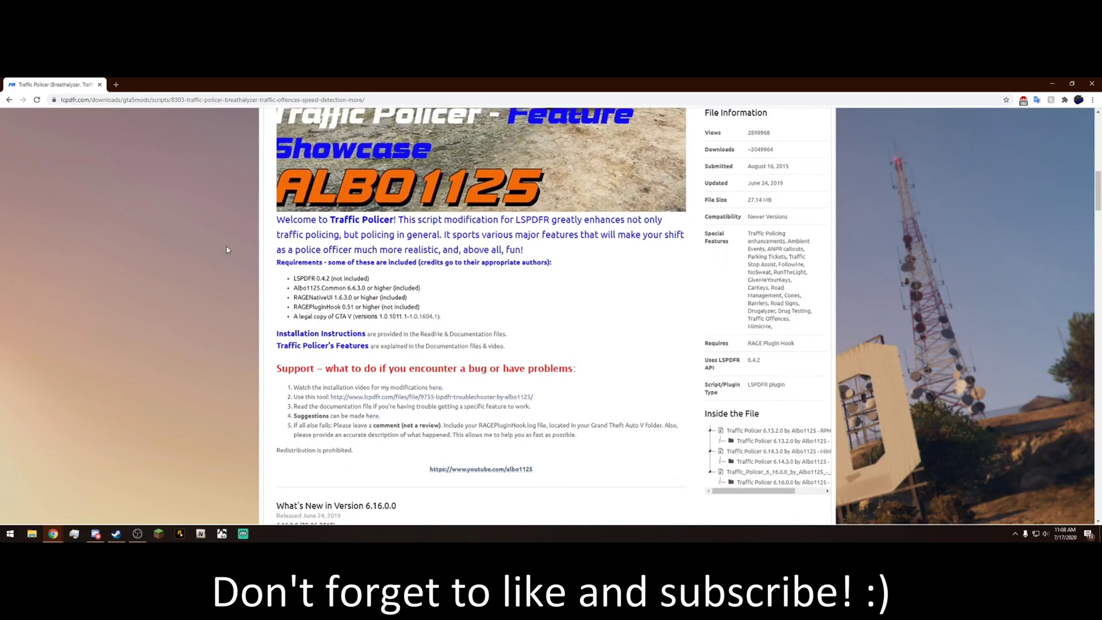
scroll(221, 251, "down", 3)
scroll(220, 269, "up", 4)
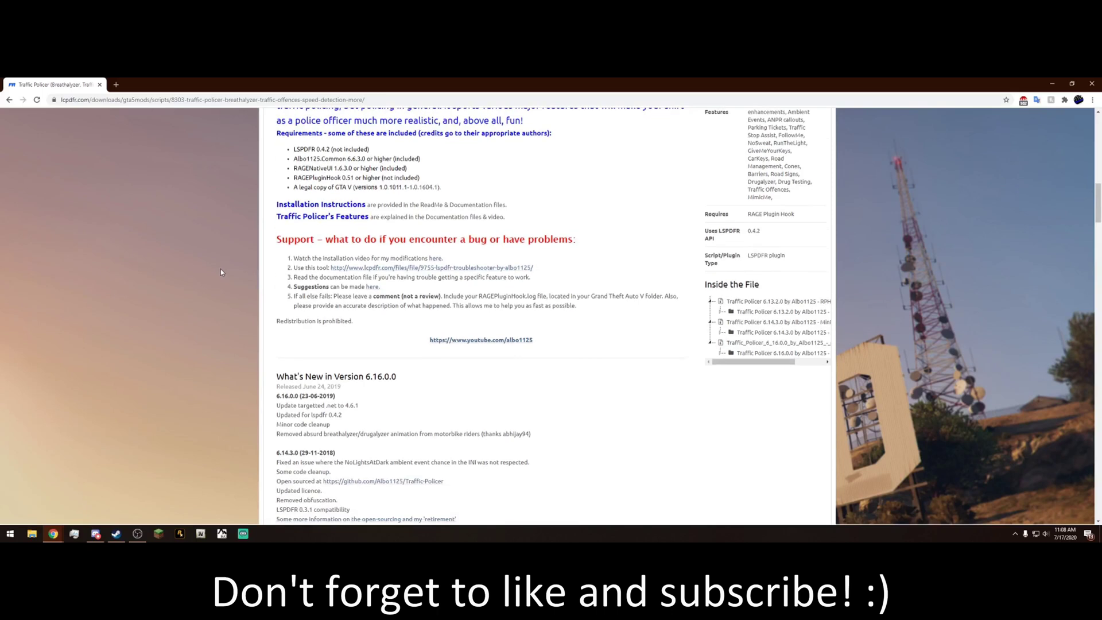
scroll(230, 304, "up", 2)
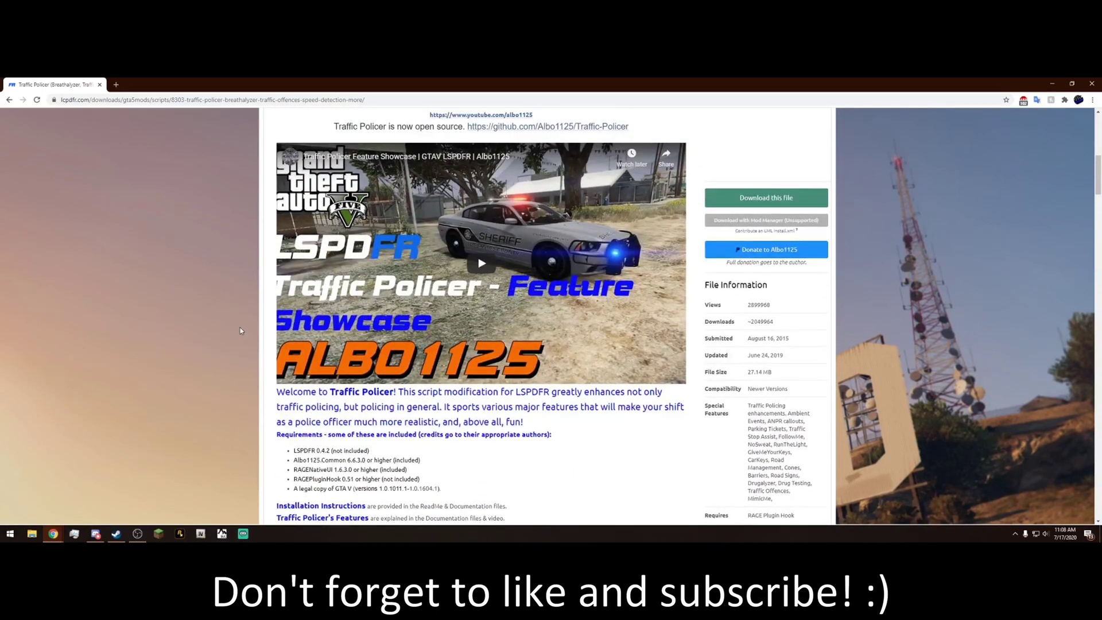
scroll(240, 331, "down", 3)
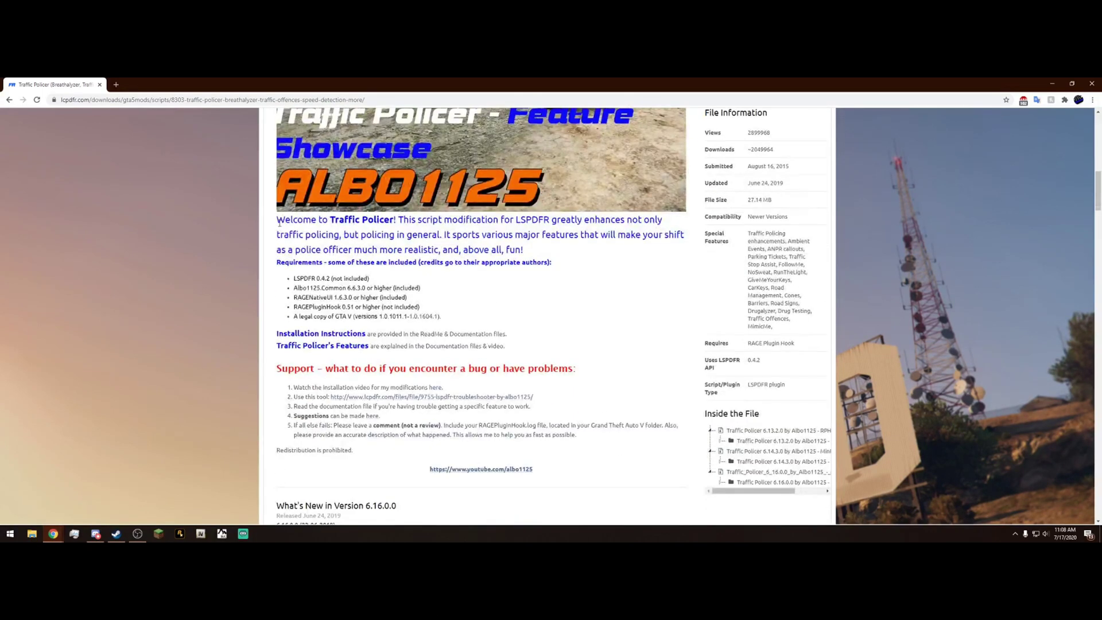
left_click_drag(280, 223, 477, 426)
left_click(488, 288)
scroll(487, 288, "down", 2)
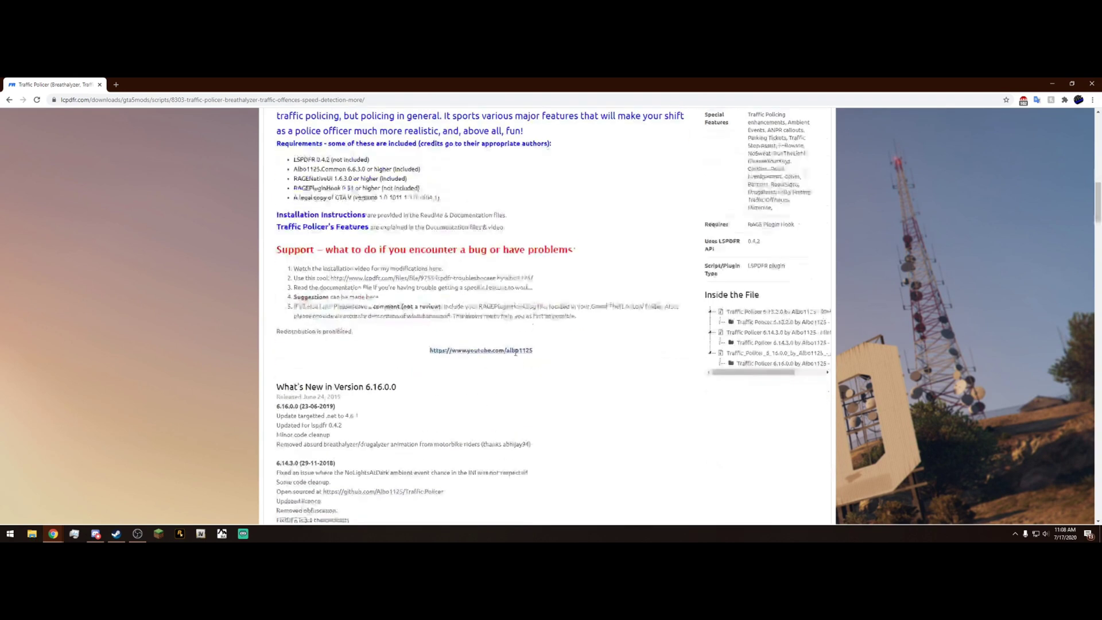
scroll(487, 288, "up", 5)
scroll(502, 221, "up", 5)
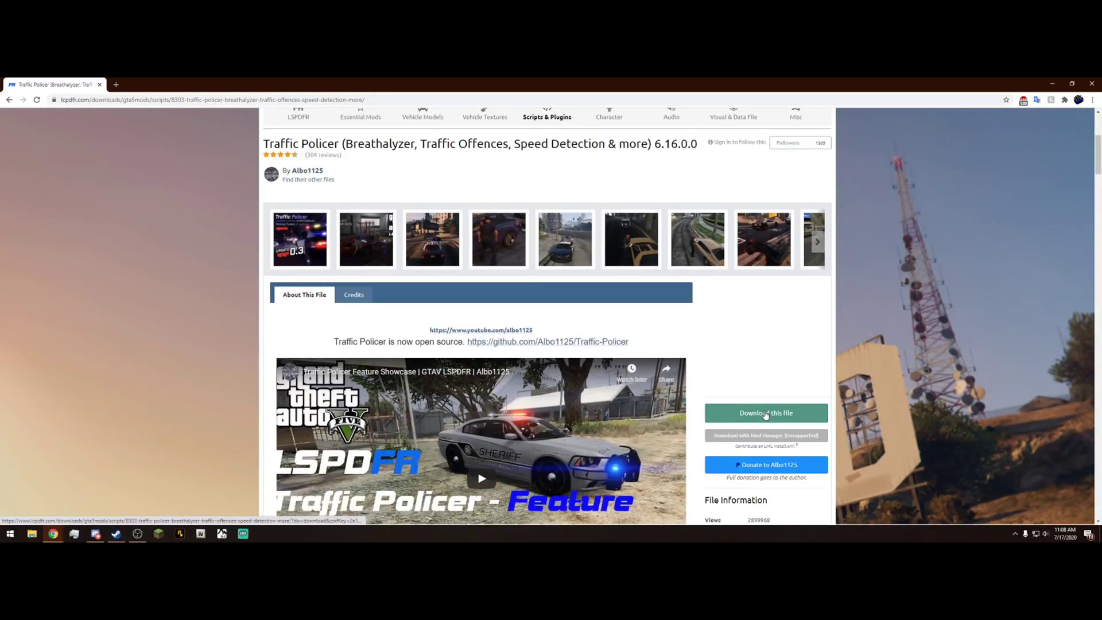
left_click(766, 415)
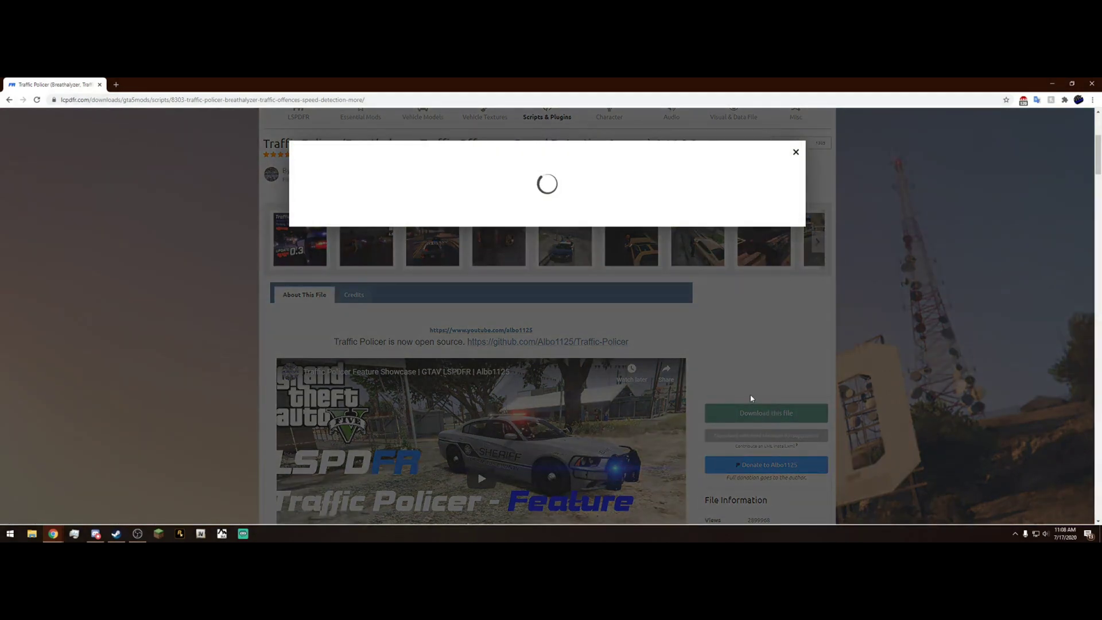
left_click(796, 152)
left_click(1052, 83)
Move the Traffic Policer archive aside on the desktop and open the Grand Theft Auto V folder on Storage 2 (F:) in File Explorer.
left_click_drag(759, 266, 852, 269)
left_click(824, 225)
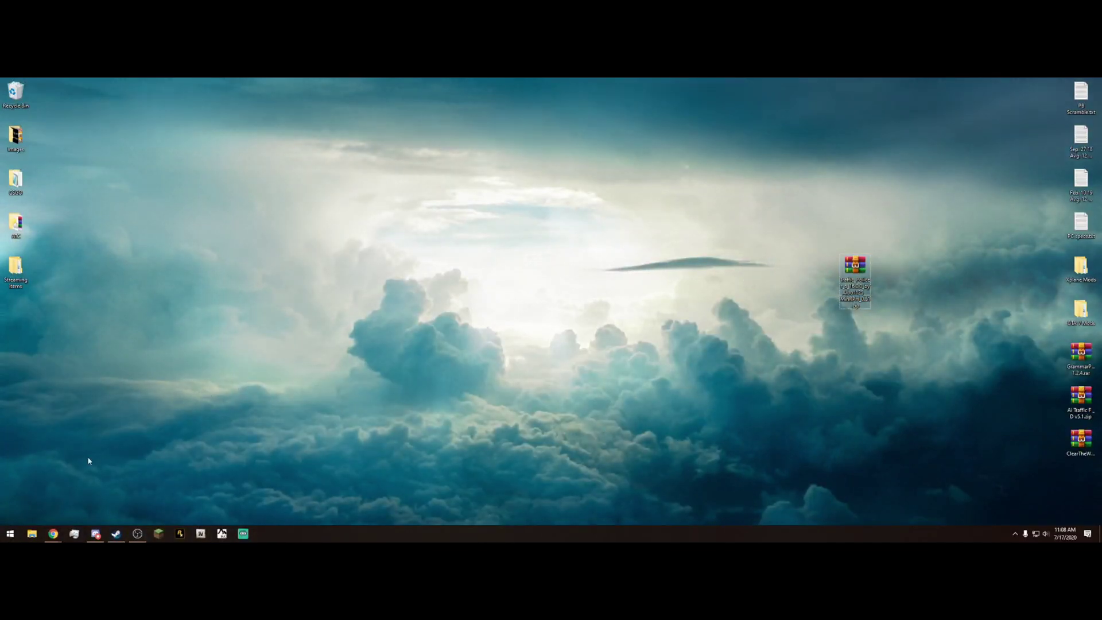
left_click(32, 534)
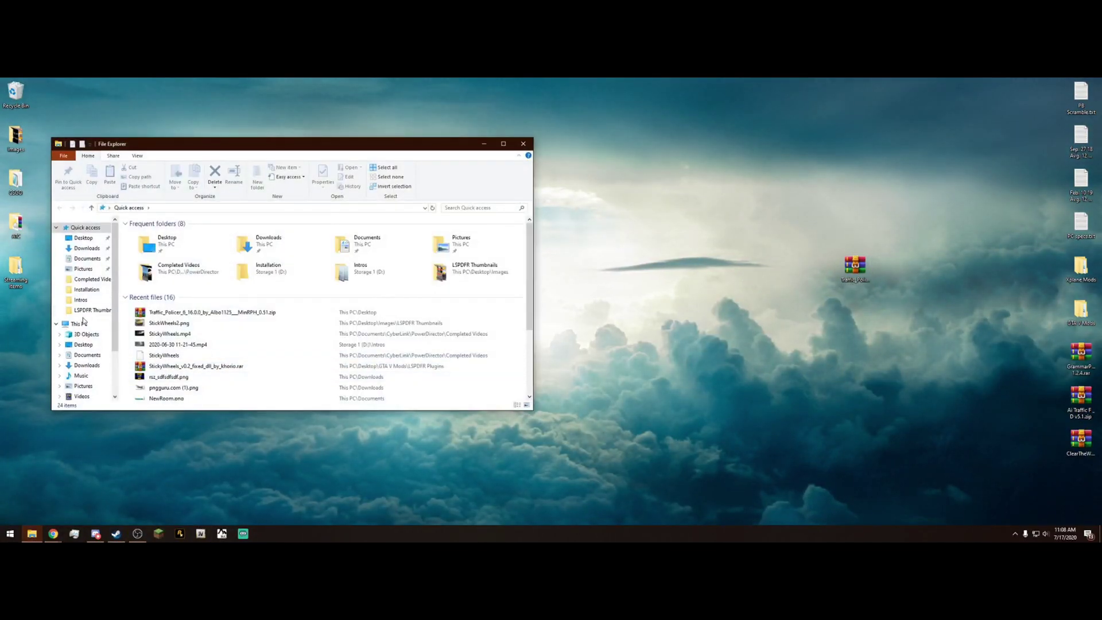
left_click(81, 324)
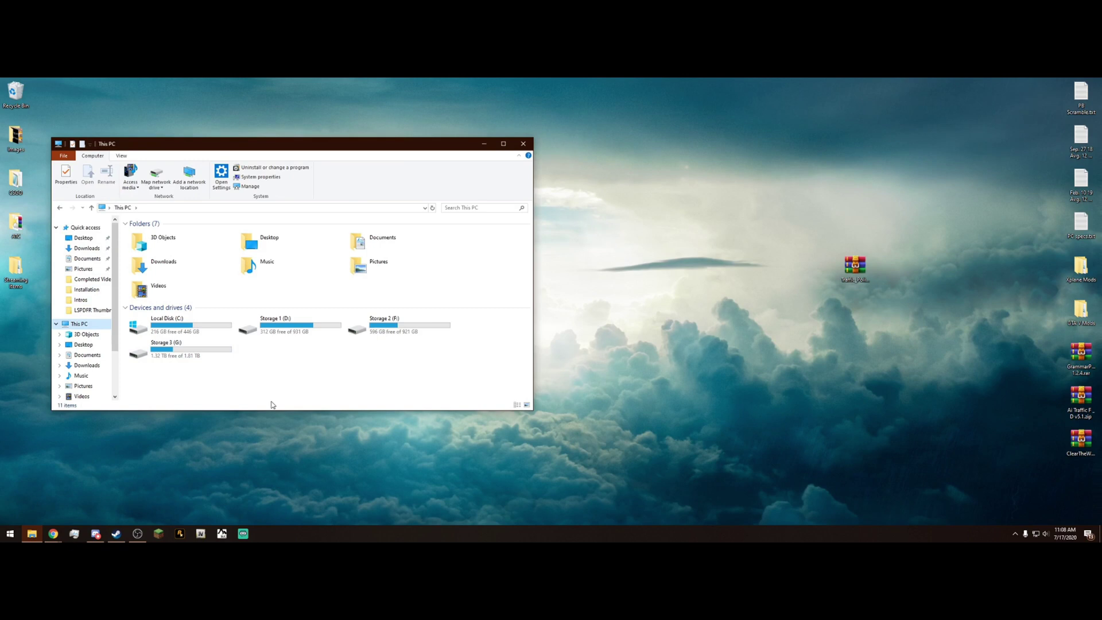
double_click(408, 321)
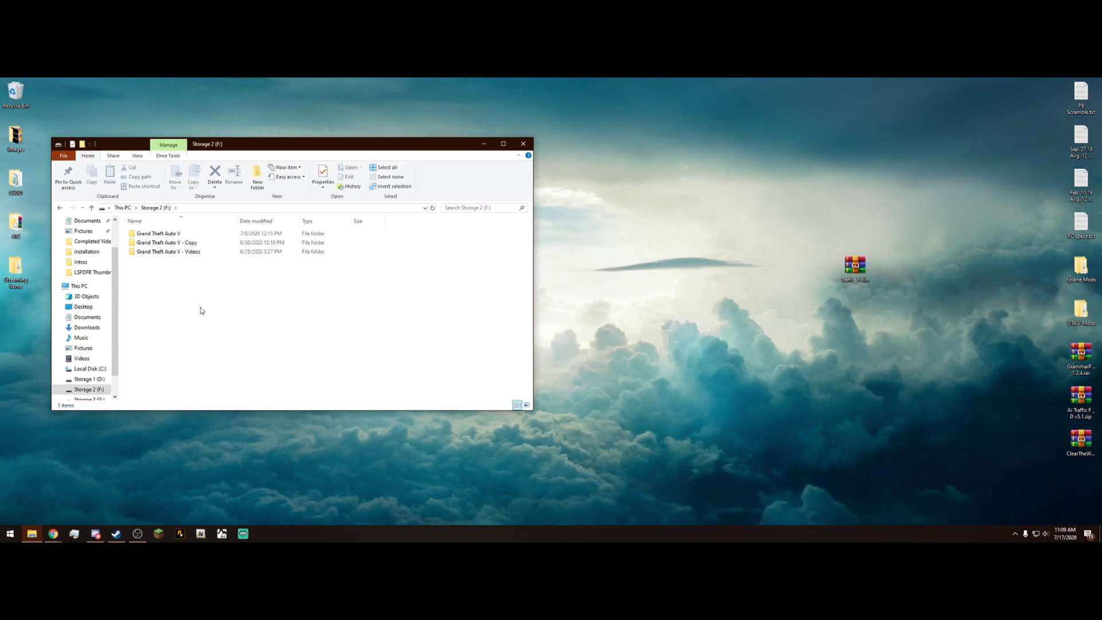
double_click(199, 234)
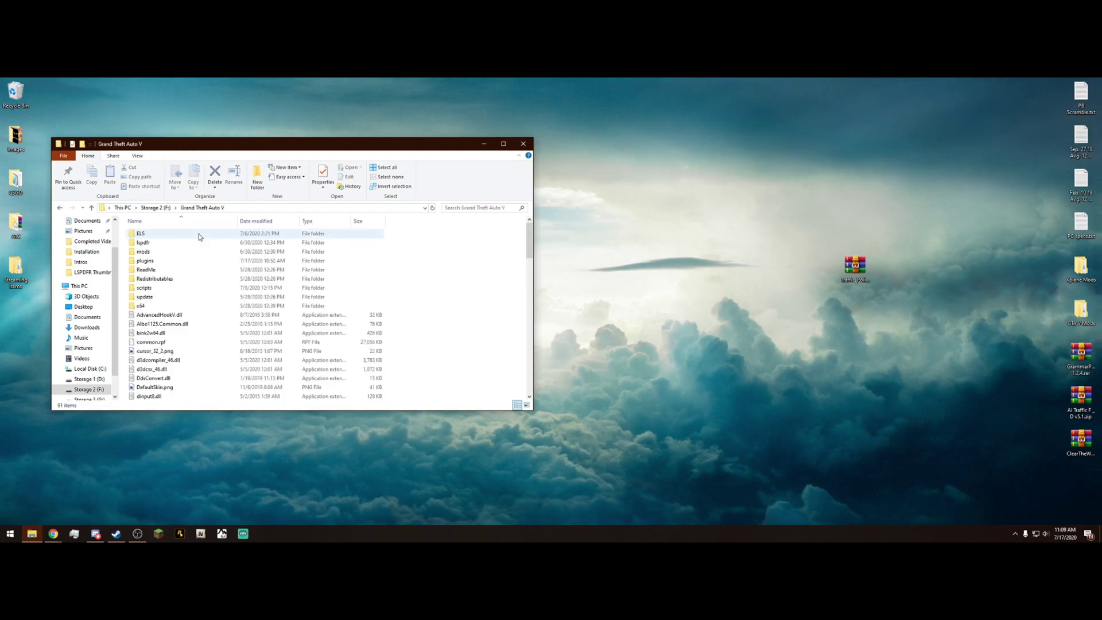
mouse_move(526, 245)
left_mouse_down()
mouse_move(514, 363)
mouse_move(524, 233)
left_mouse_up()
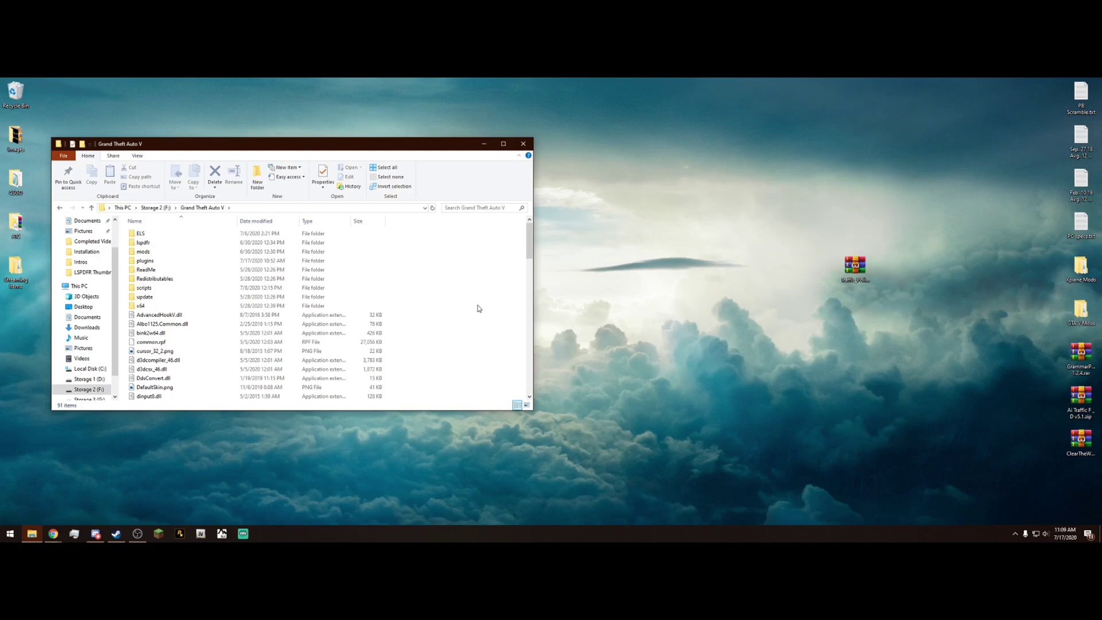
left_click_drag(421, 149, 410, 146)
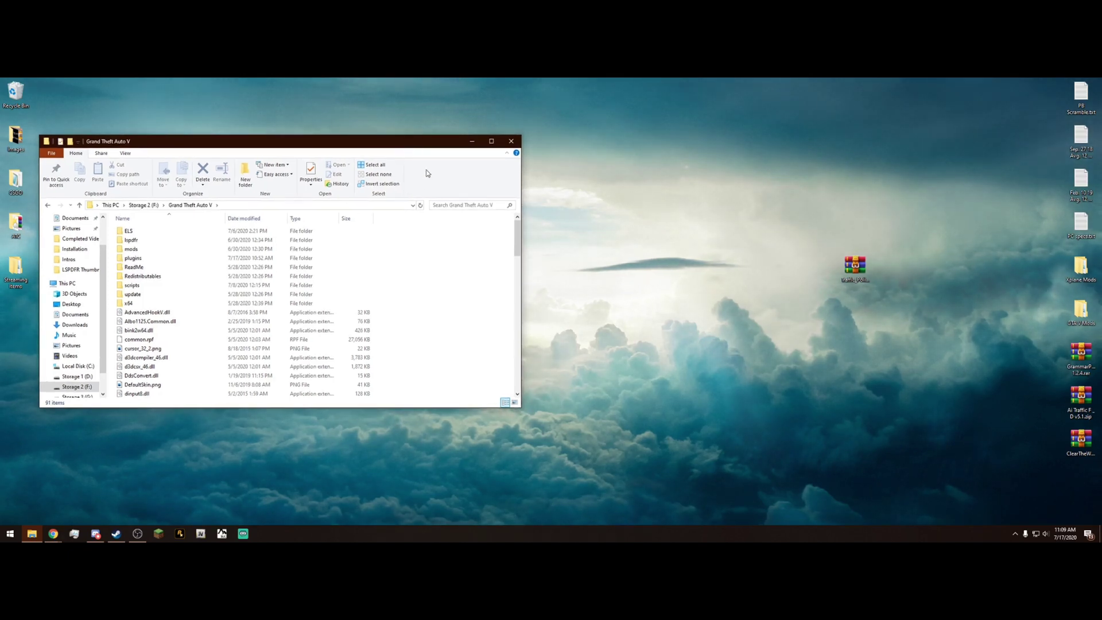
Open the Traffic Policer archive in WinRAR beside the game folder and go into its inner Grand Theft Auto V folder.
double_click(855, 261)
left_click(707, 168)
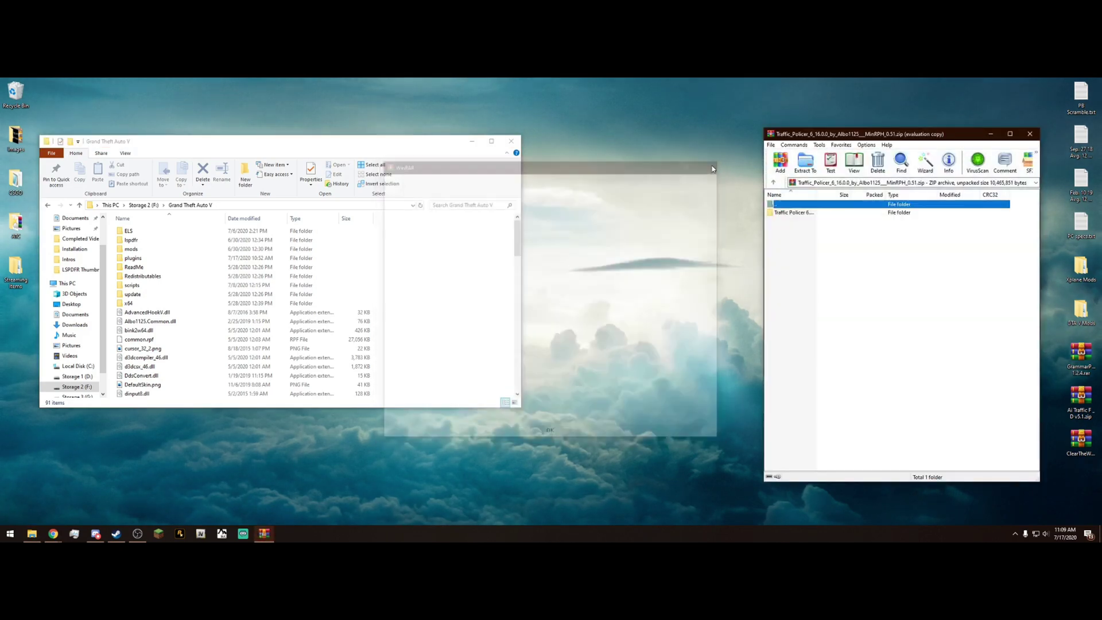
left_click_drag(865, 138, 846, 137)
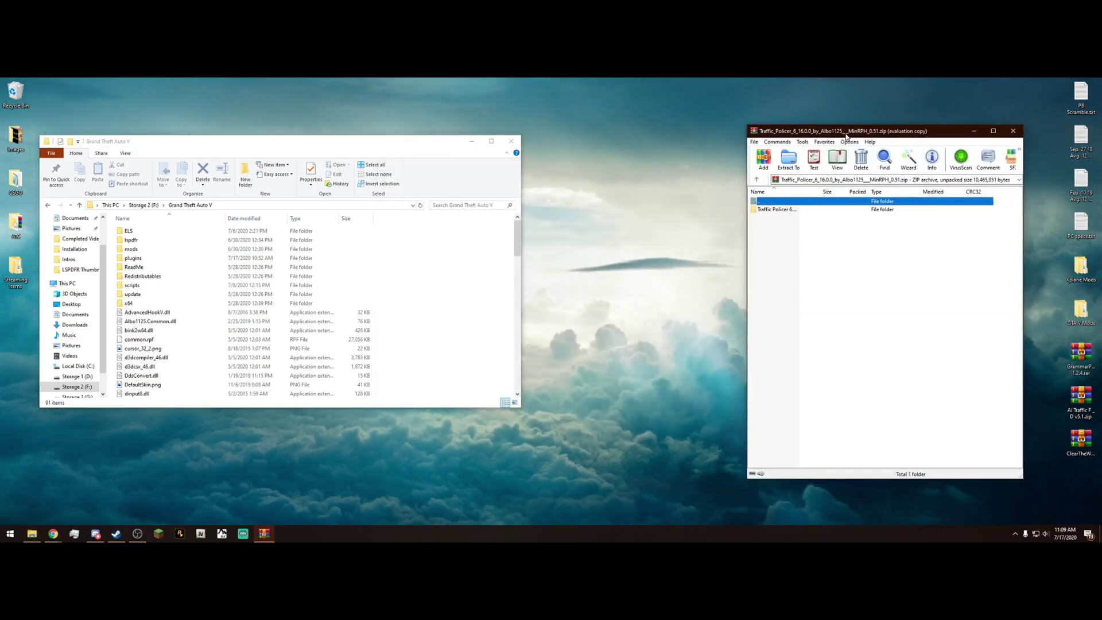
double_click(790, 211)
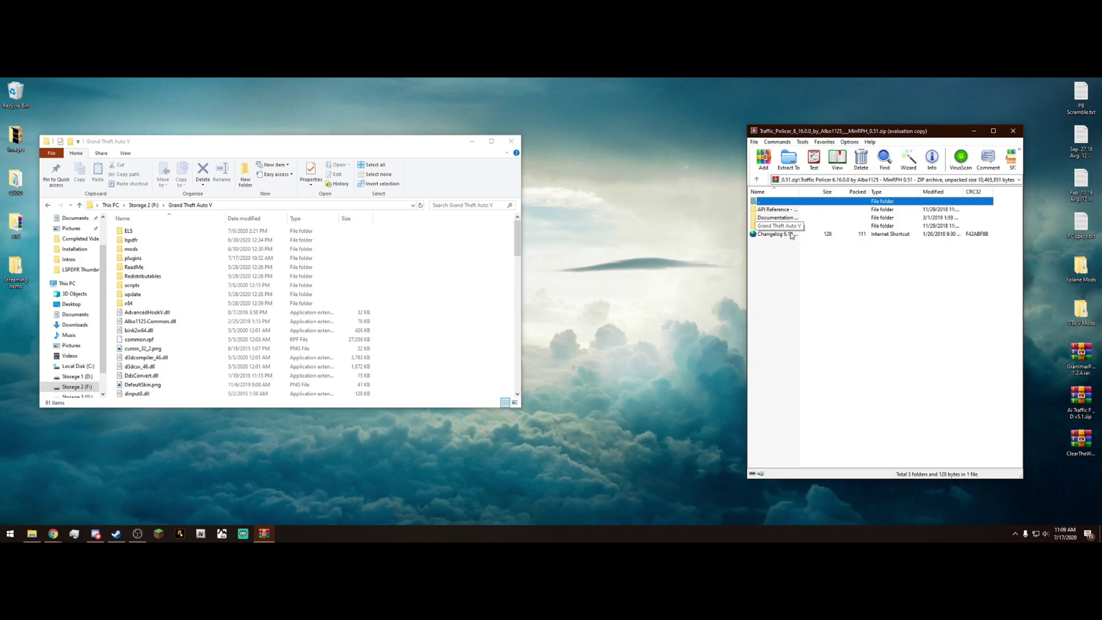
left_click(836, 276)
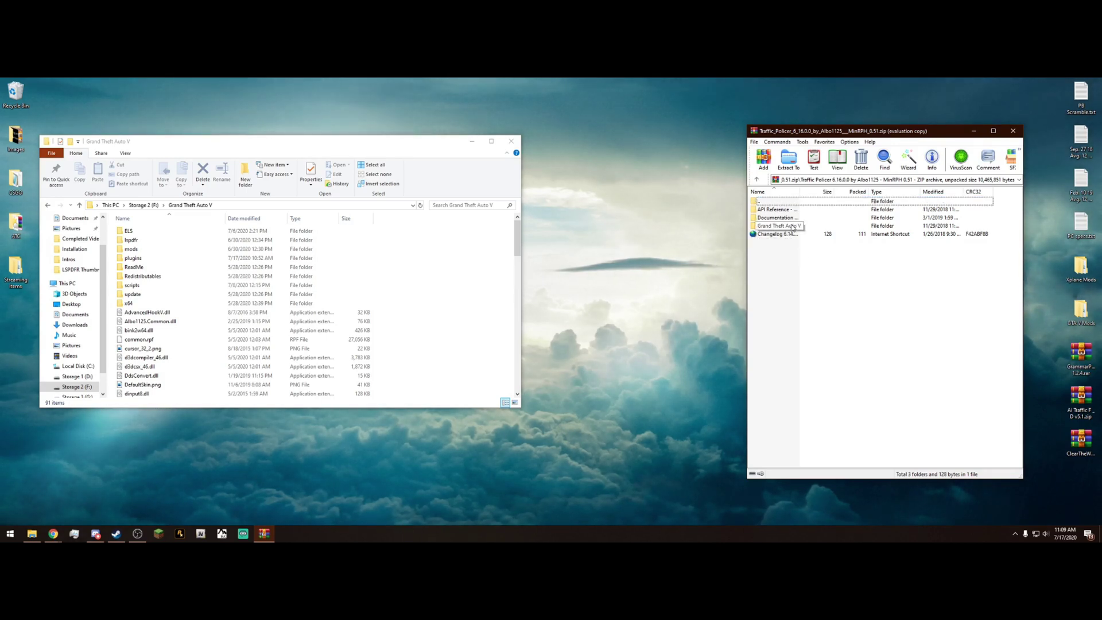
double_click(792, 227)
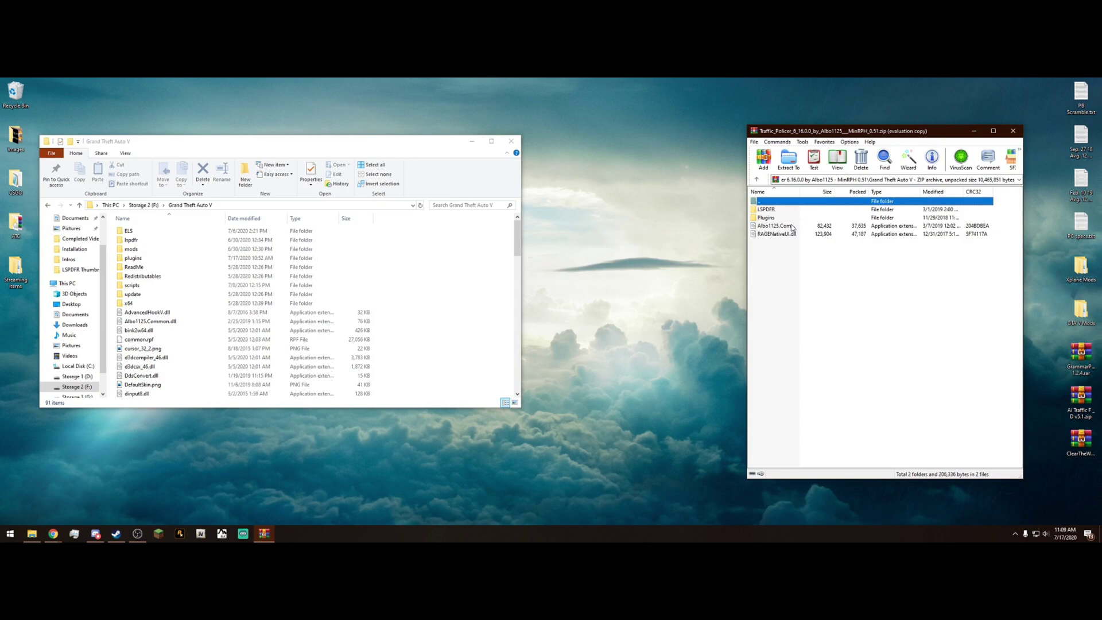
left_click(809, 271)
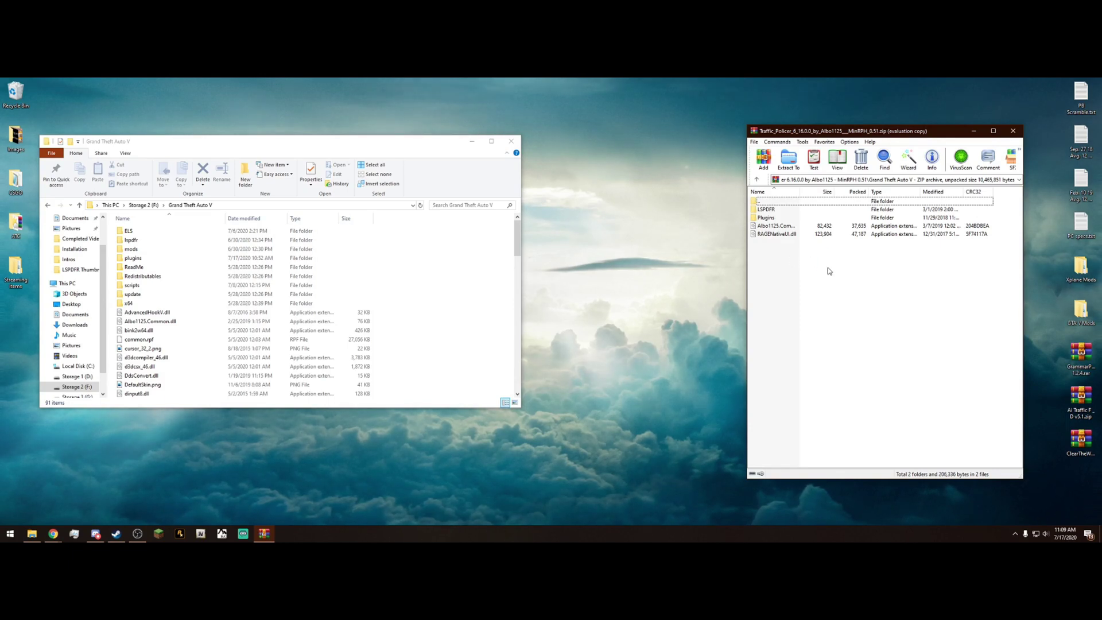
Check the game folder for existing copies of the archive's Albo1125.Common.dll and RAGENativeUI.dll files.
left_click_drag(827, 271, 791, 212)
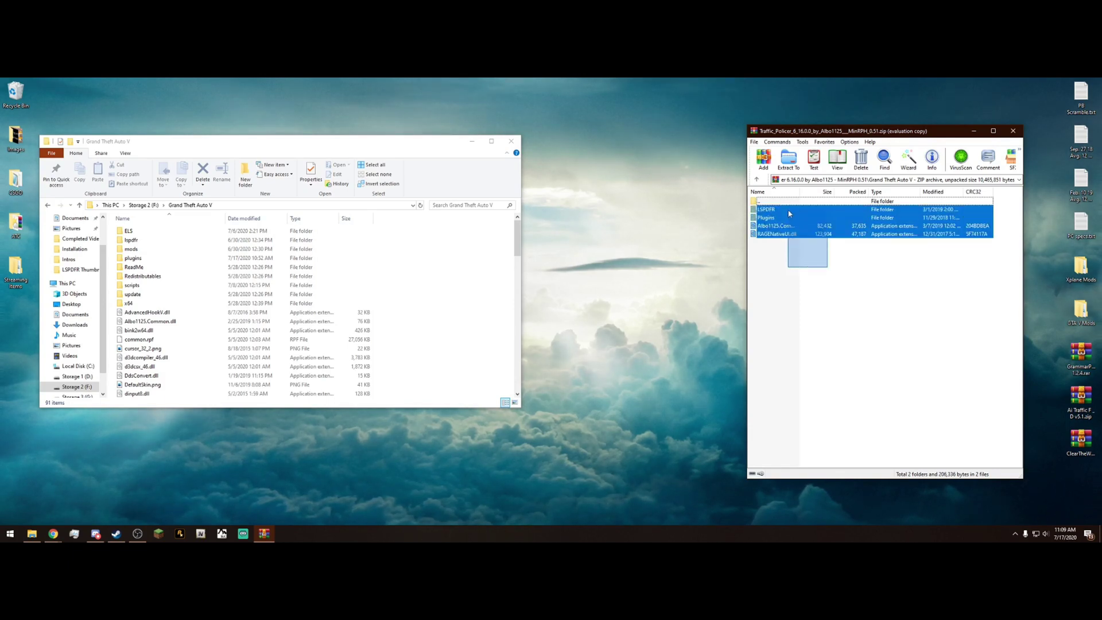
left_click(830, 300)
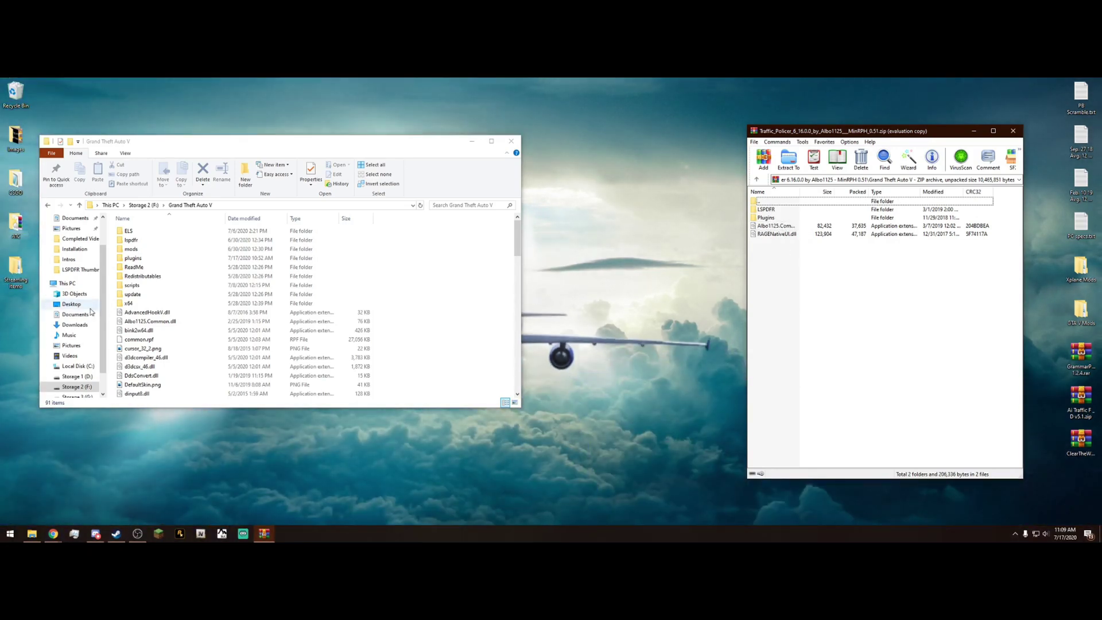
left_click(176, 324)
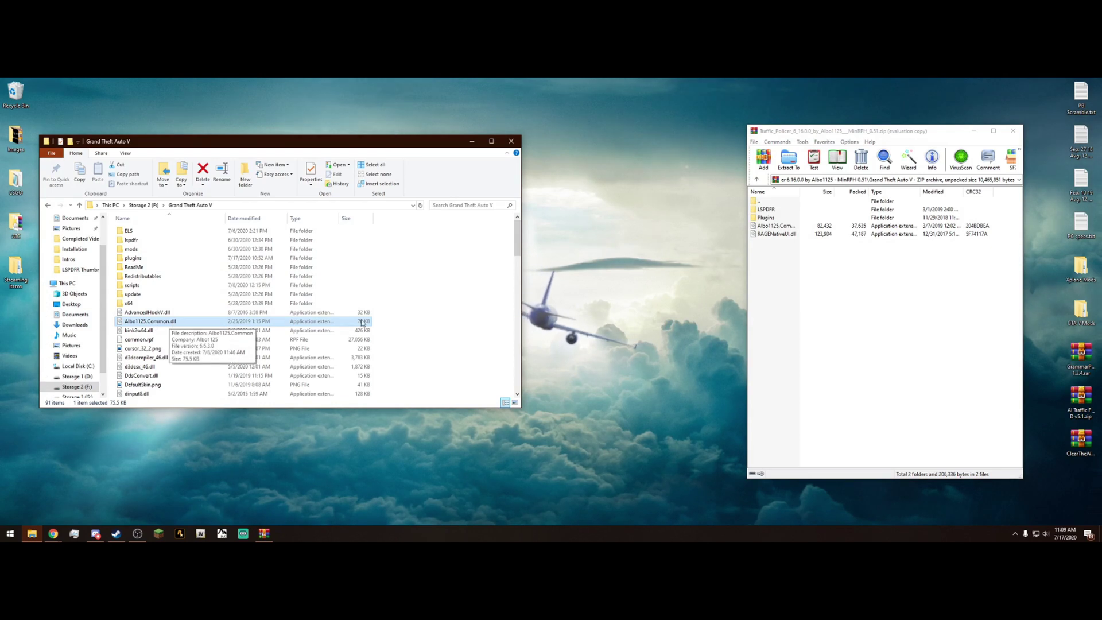
left_click_drag(516, 240, 511, 306)
scroll(172, 293, "down", 4)
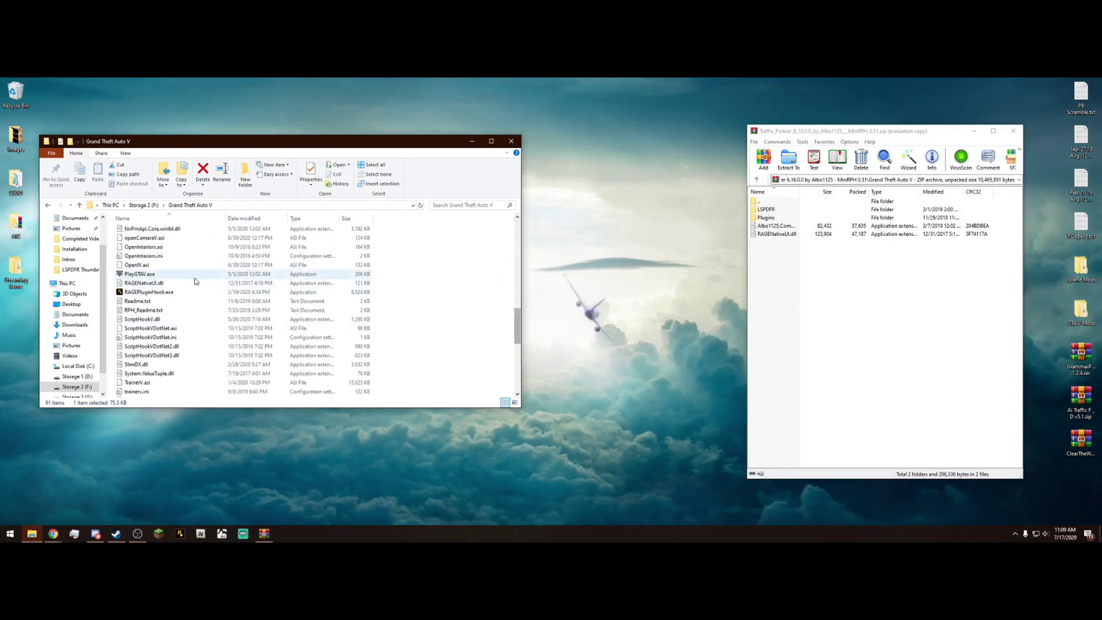
left_click(146, 283)
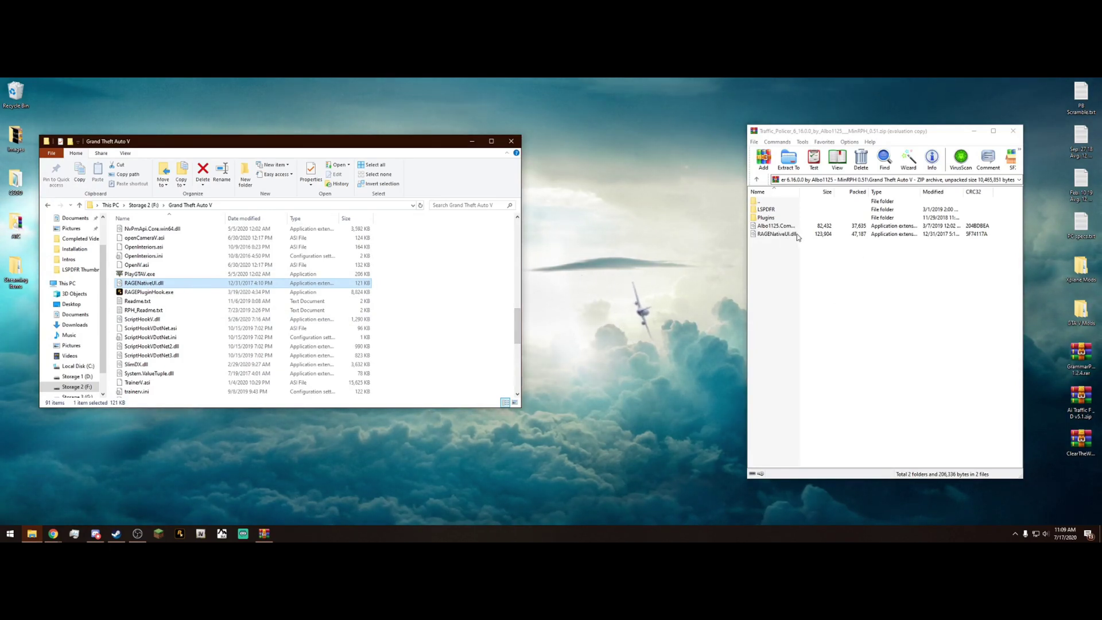
left_click(494, 310)
left_click_drag(513, 323, 512, 223)
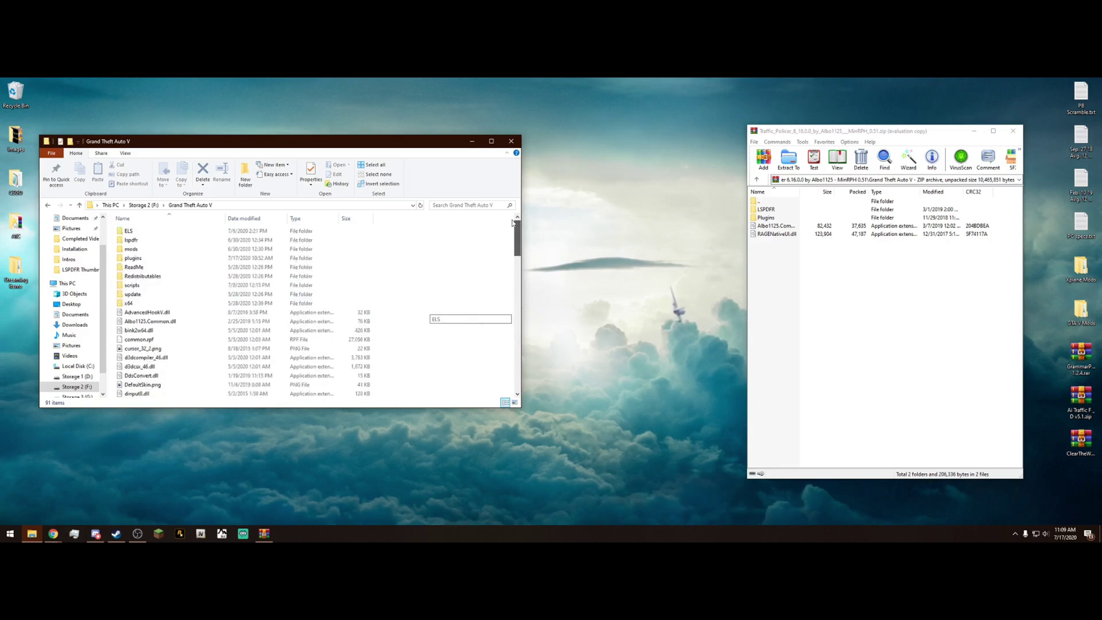
Copy the LSPDFR and Plugins folders from the Traffic Policer archive into the Grand Theft Auto V folder.
left_click(798, 248)
left_click_drag(798, 248, 784, 228)
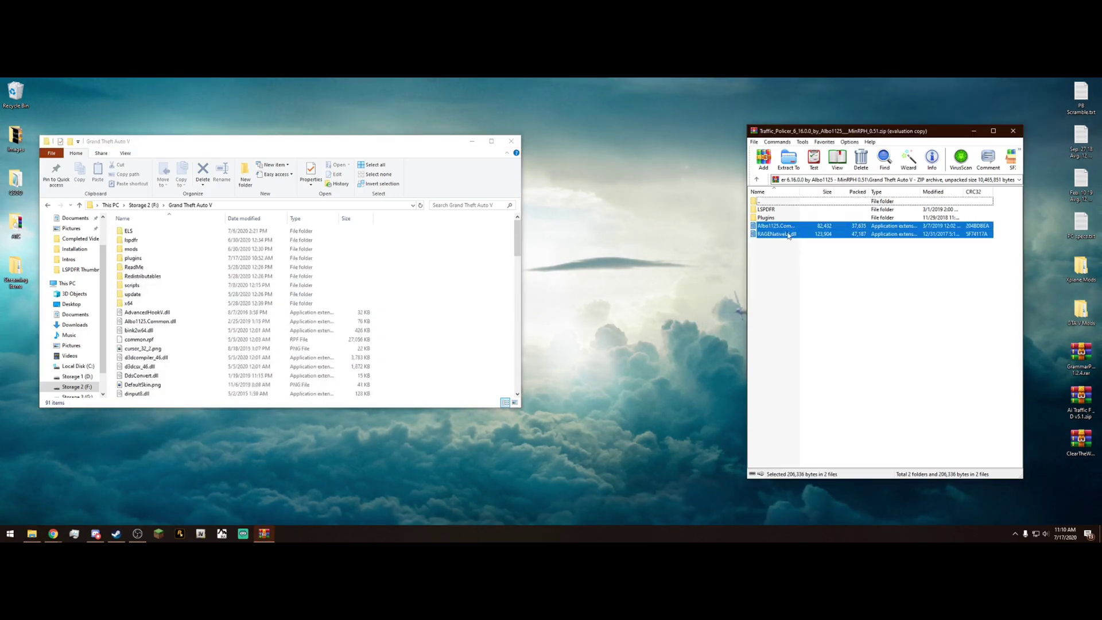
left_click(805, 261)
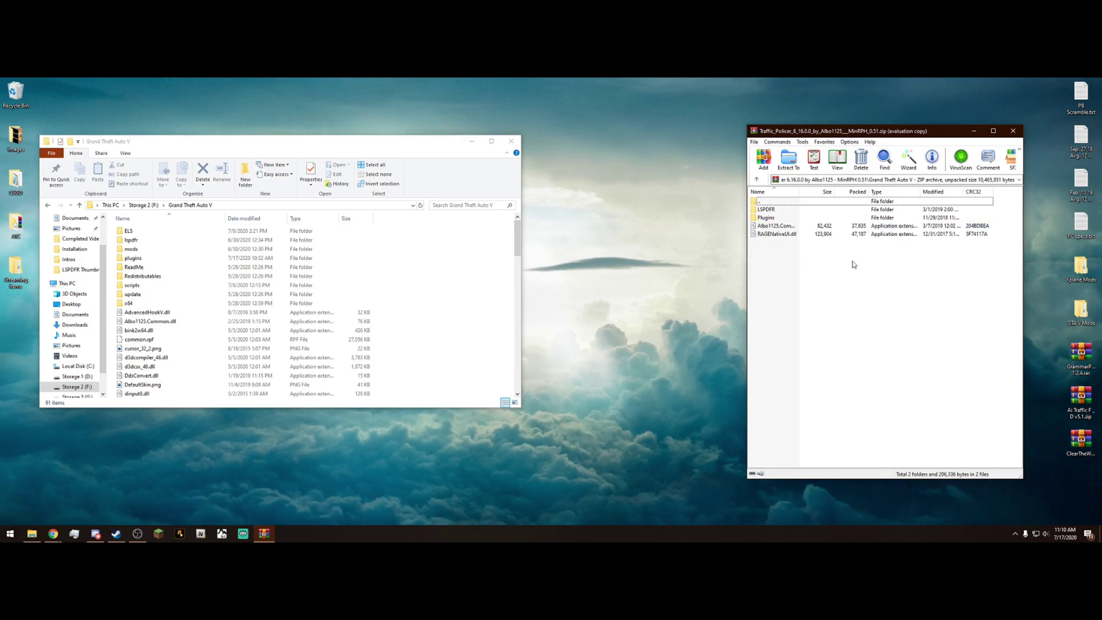
left_click_drag(1013, 204, 970, 219)
left_click_drag(772, 213, 486, 265)
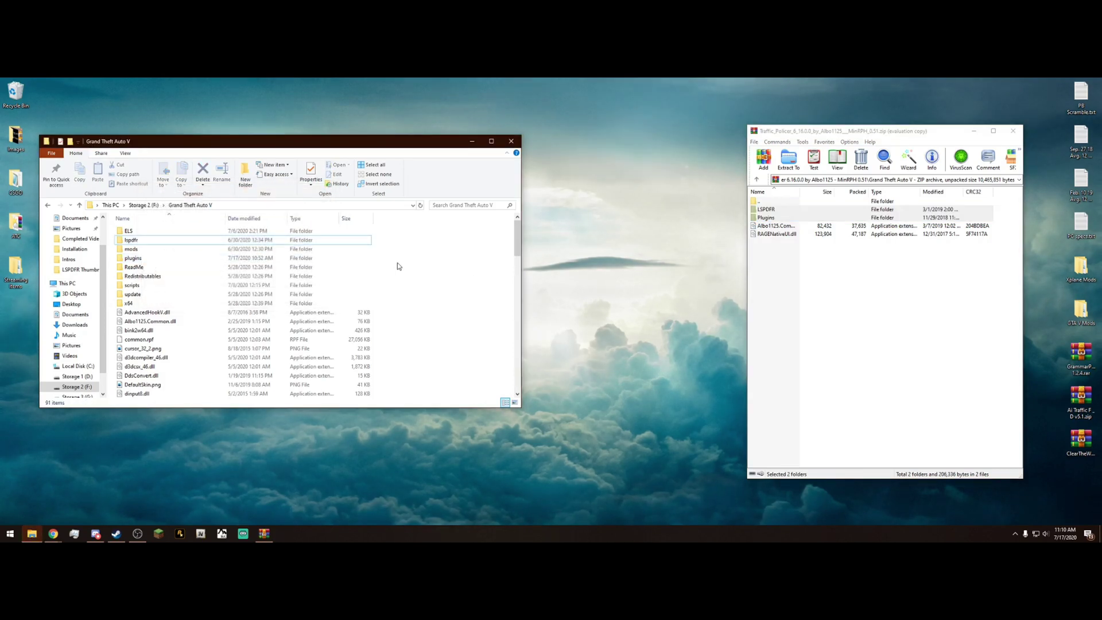
Open Traffic Policer.ini from the game's plugins\lspdfr folder in Notepad, moving the windows to keep the text readable.
left_click(776, 214)
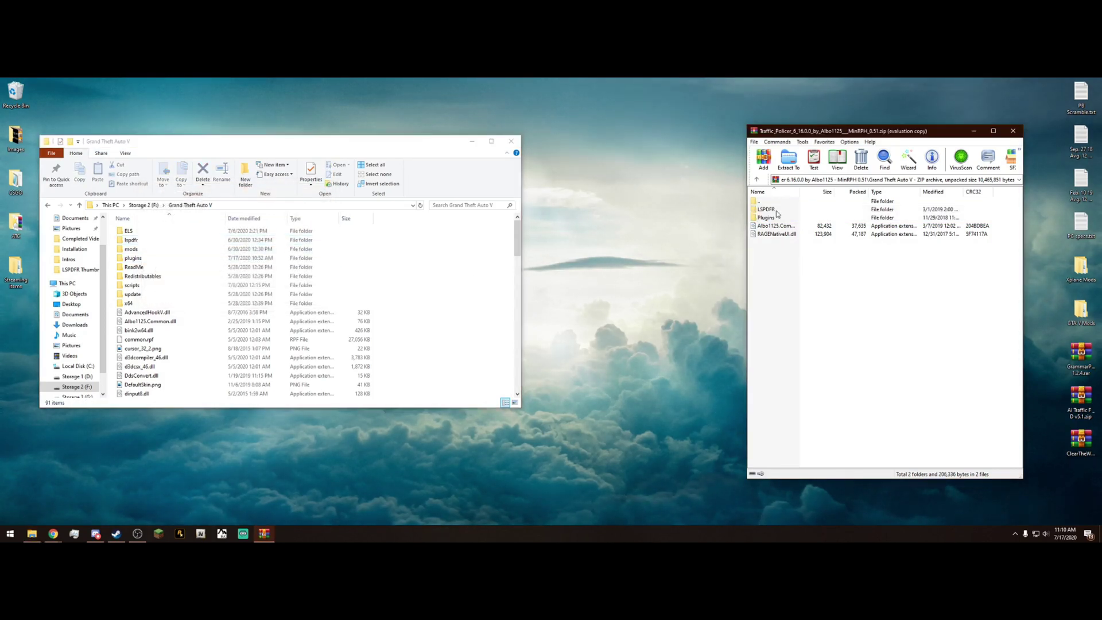
double_click(777, 211)
double_click(774, 202)
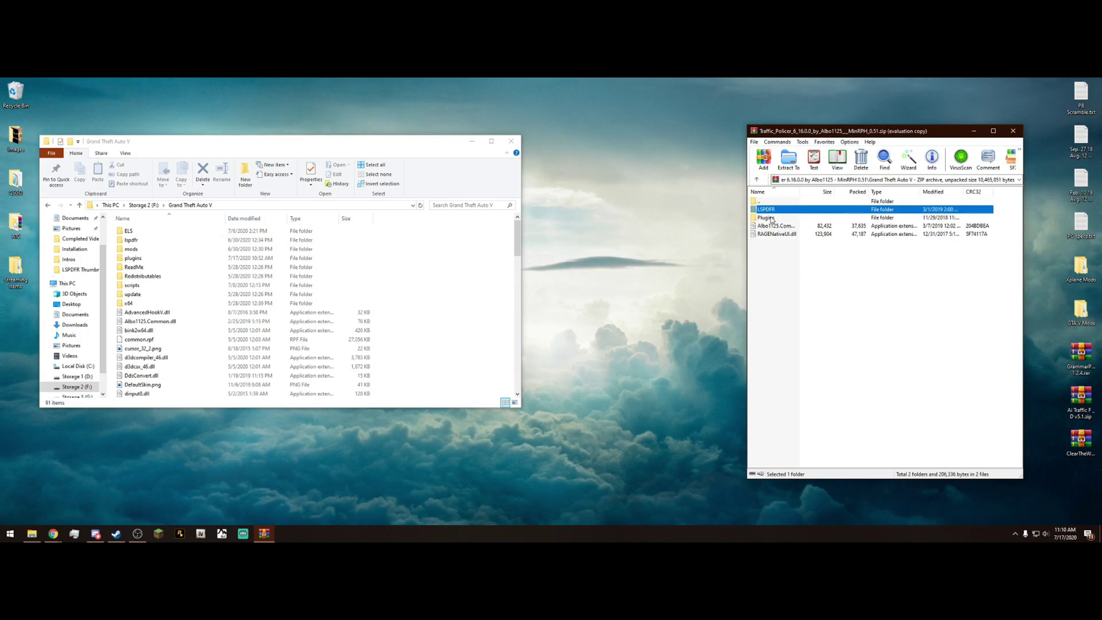
double_click(161, 257)
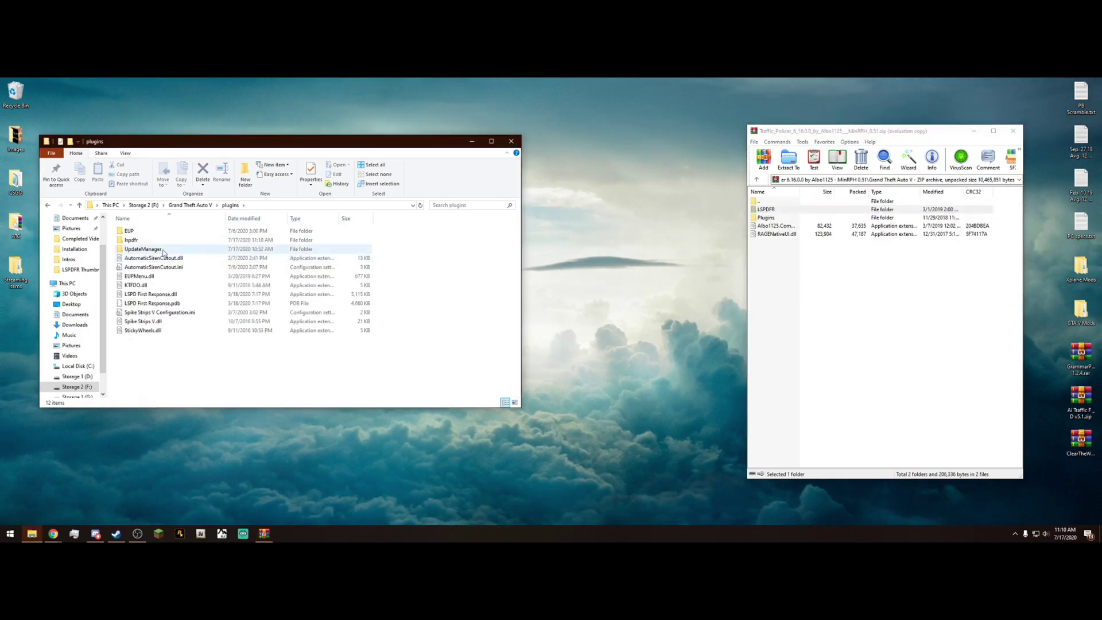
double_click(166, 242)
left_click_drag(225, 145, 374, 144)
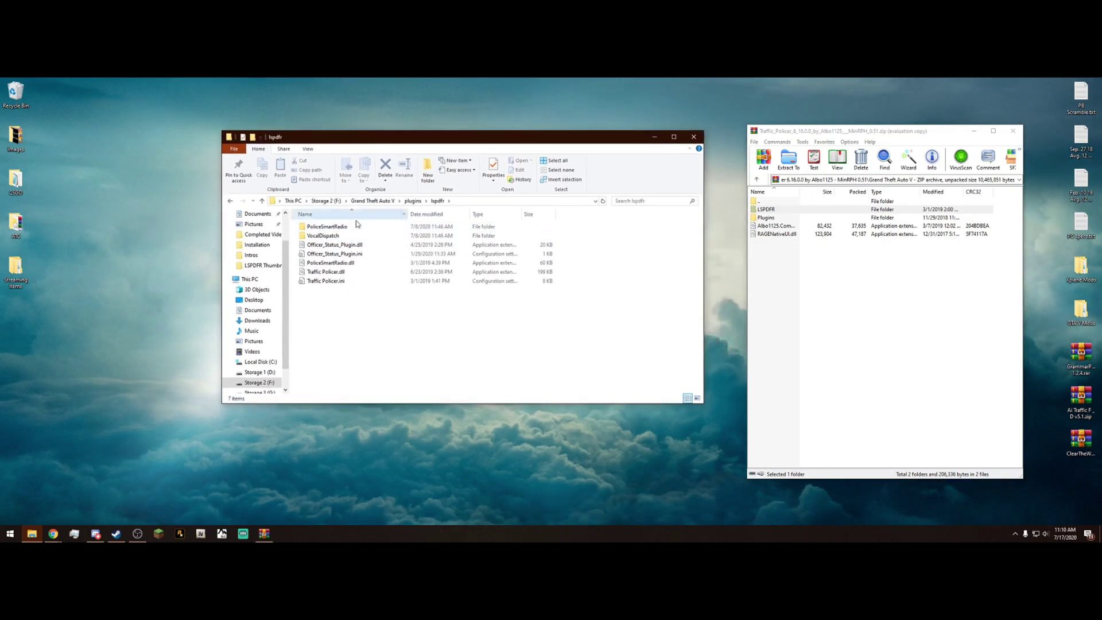
double_click(345, 284)
left_click_drag(678, 115, 406, 123)
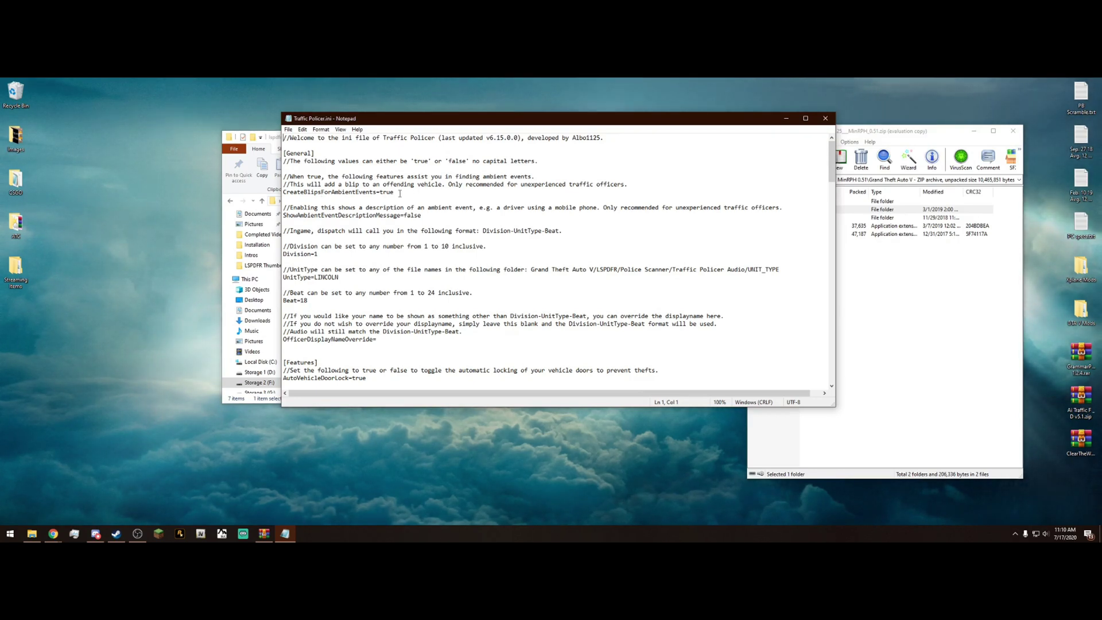
Review the General settings in Traffic Policer.ini, covering ambient event blips and descriptions, division, unit type, beat and officer display name override.
left_click_drag(400, 194, 379, 192)
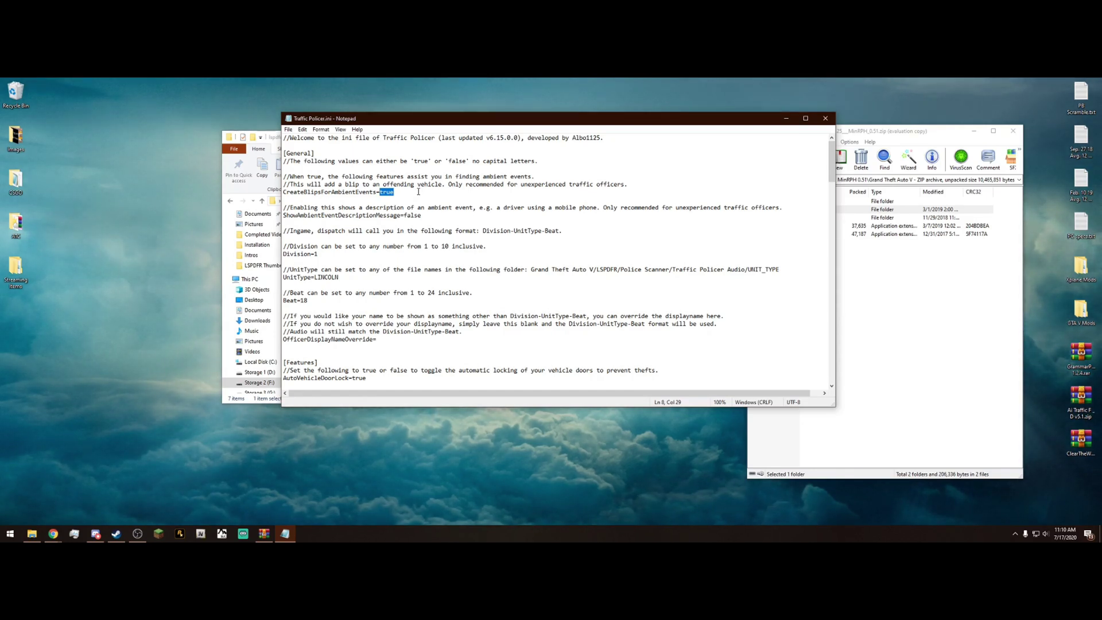
left_click(415, 194)
left_click_drag(428, 215, 329, 208)
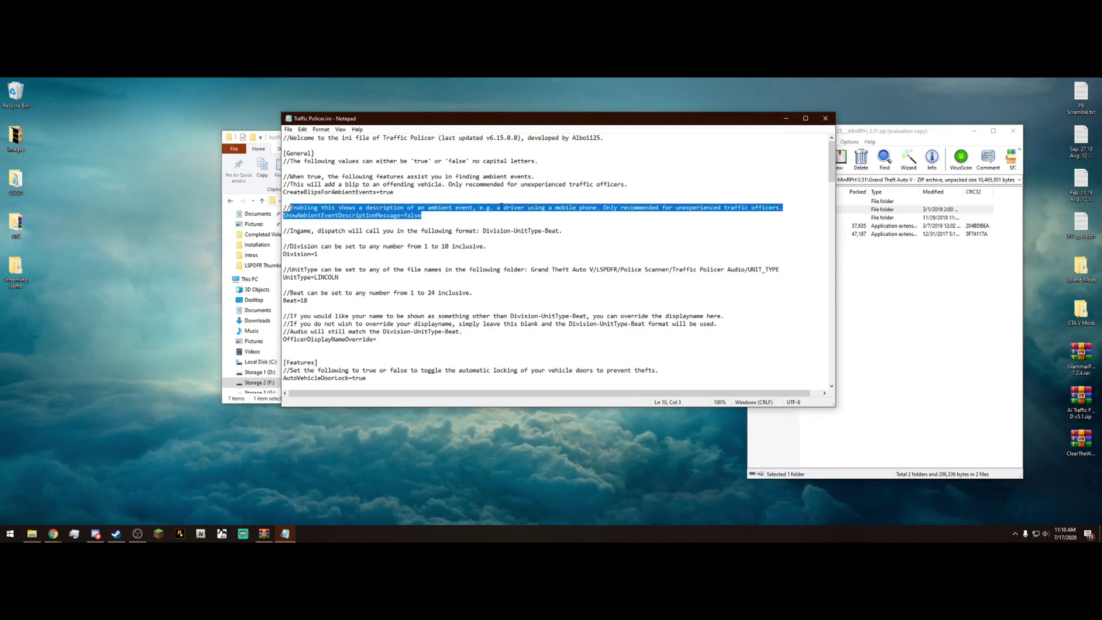
left_click(432, 216)
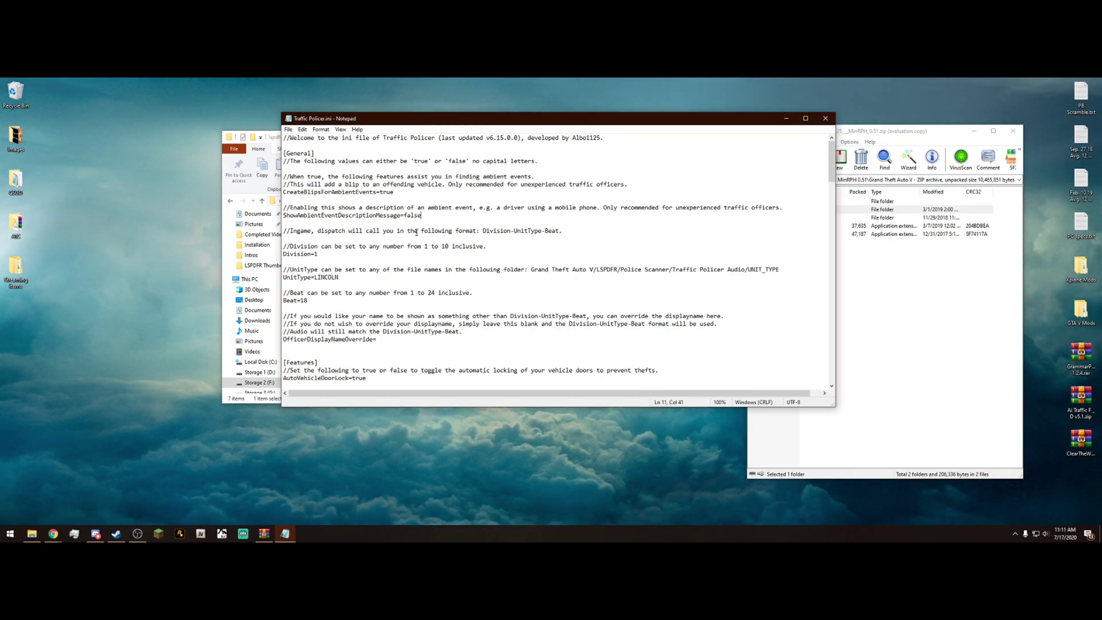
scroll(417, 232, "down", 1)
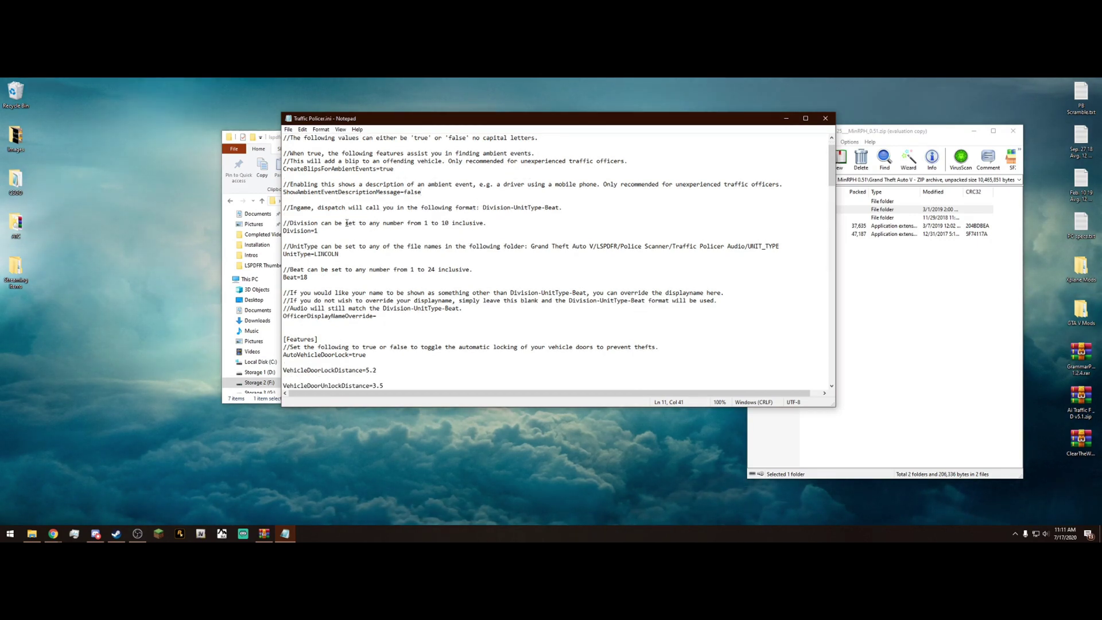
scroll(351, 209, "down", 1)
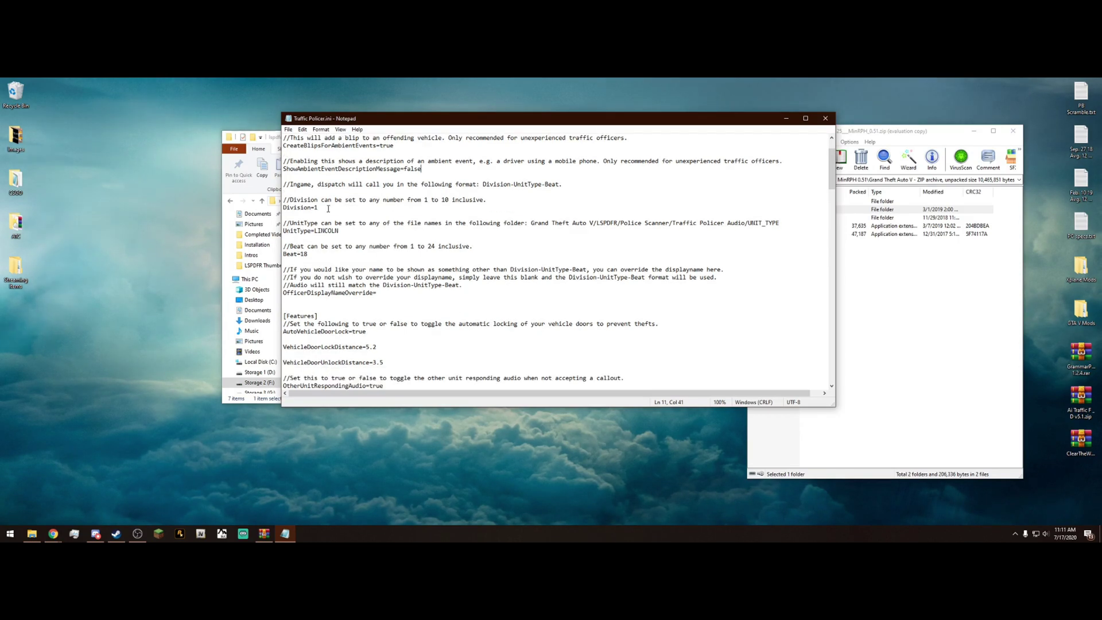
left_click_drag(341, 232, 325, 232)
left_click(317, 254)
scroll(395, 226, "down", 2)
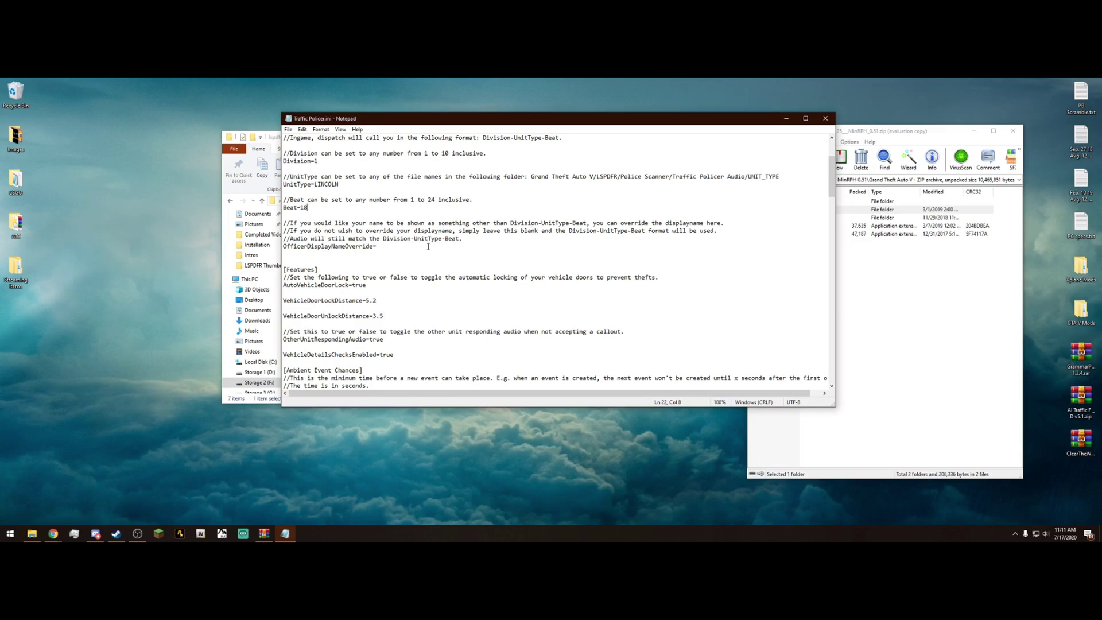
scroll(434, 251, "down", 1)
left_click_drag(410, 233, 286, 195)
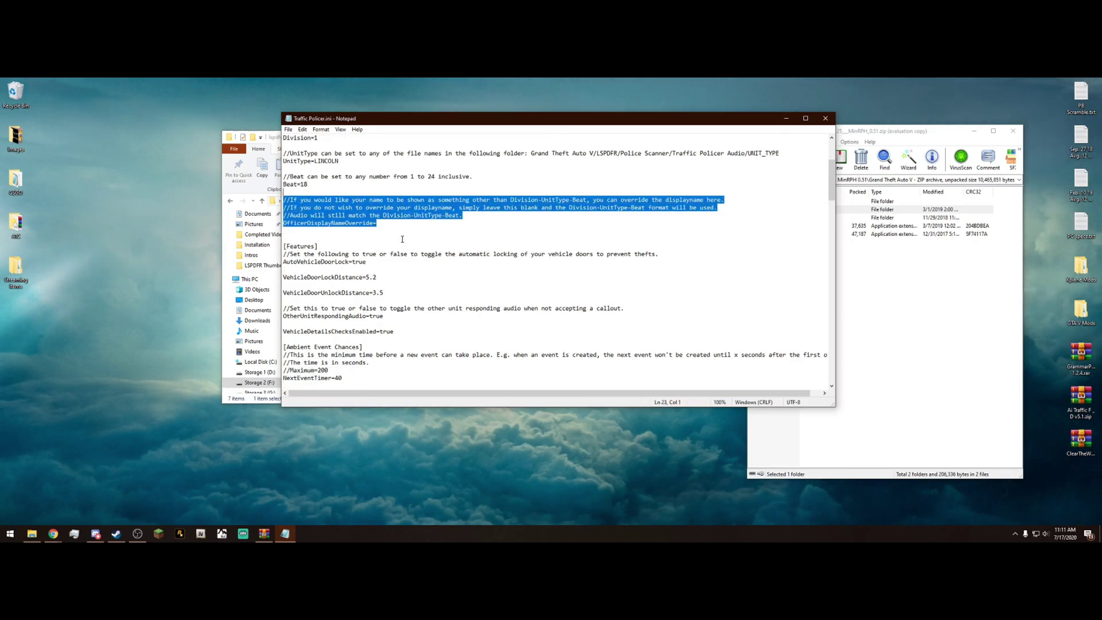
left_click(386, 230)
Review the Features settings for automatic vehicle door locking and the other unit responding audio.
scroll(401, 224, "down", 3)
left_click_drag(380, 192, 290, 184)
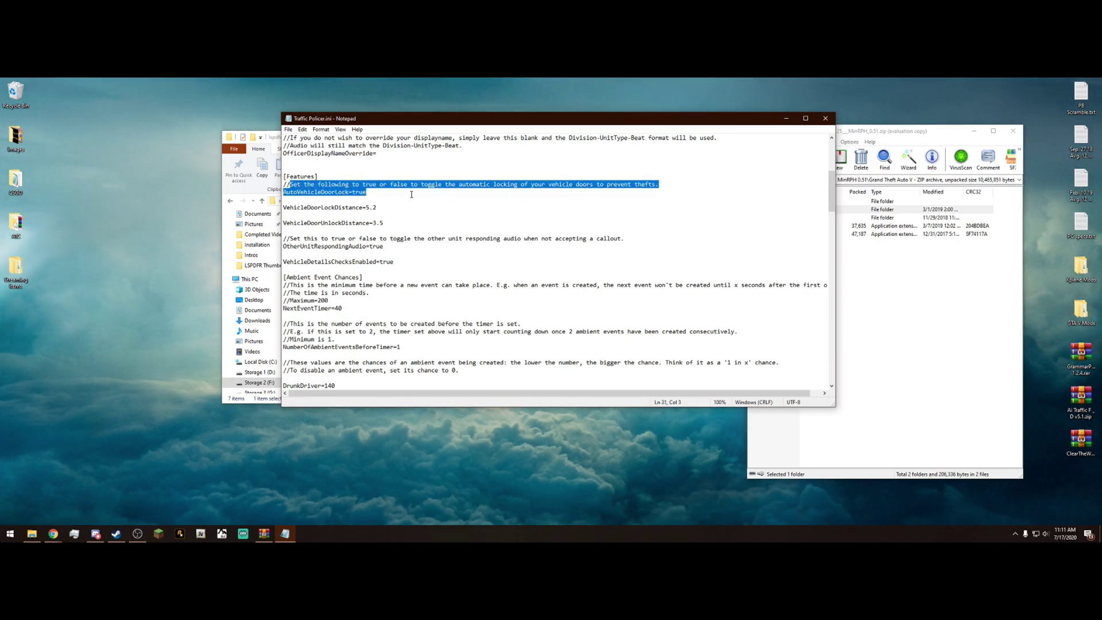
left_click(434, 203)
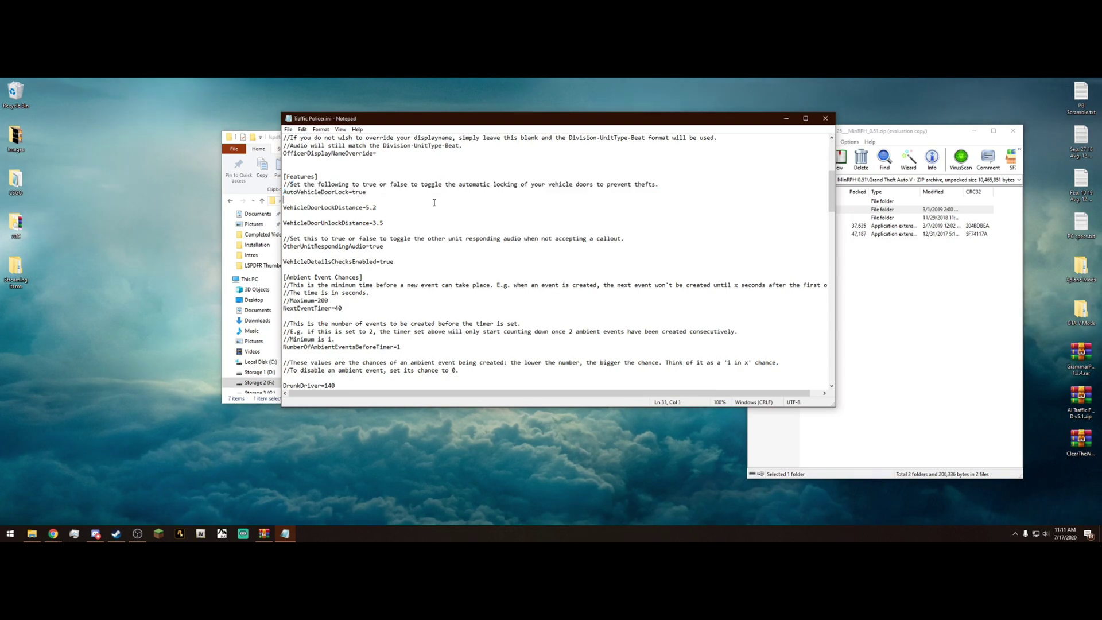
scroll(424, 201, "down", 2)
left_click_drag(400, 200, 292, 193)
left_click(427, 201)
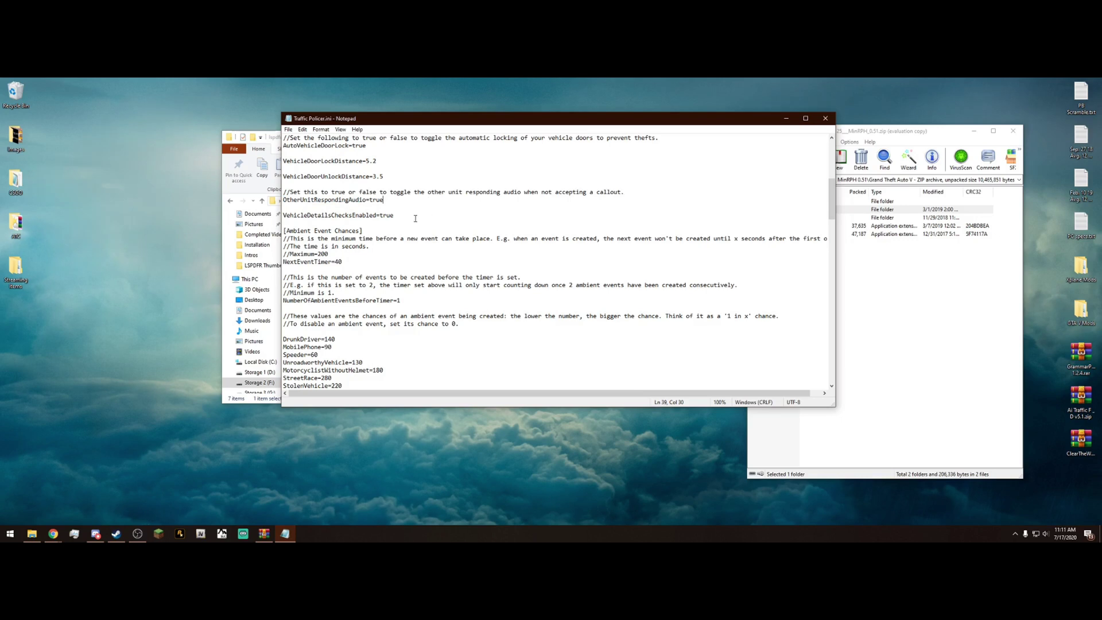
Examine the Ambient Event Chances timing settings, including NextEventTimer, its allowed maximum and NumberOfAmbientEventsBeforeTimer.
scroll(346, 220, "down", 2)
left_click_drag(346, 216, 283, 184)
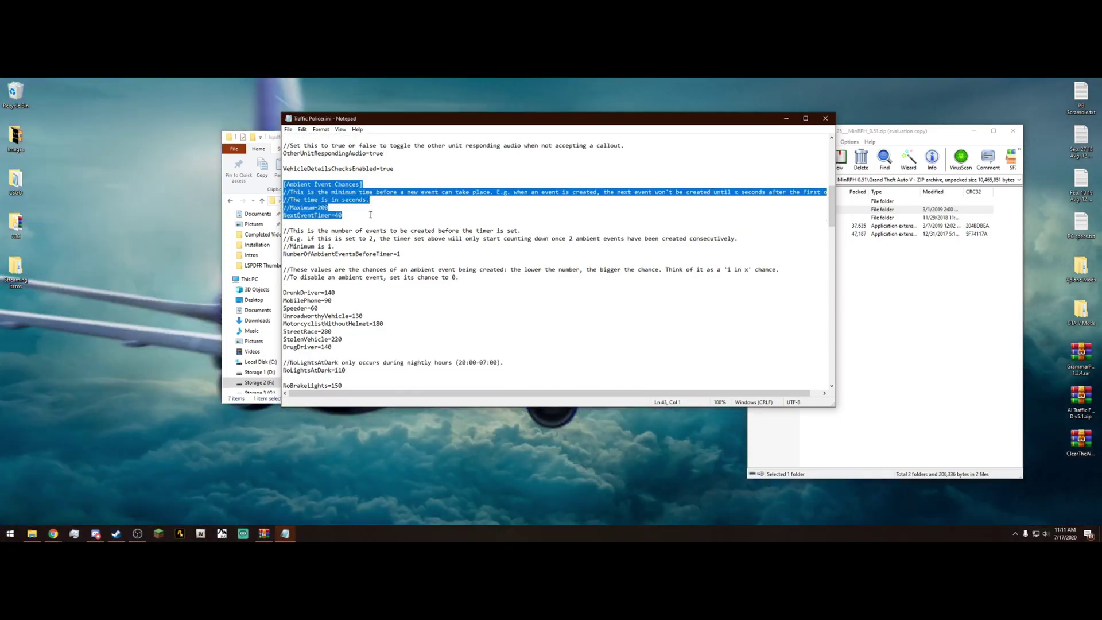
left_click(334, 207)
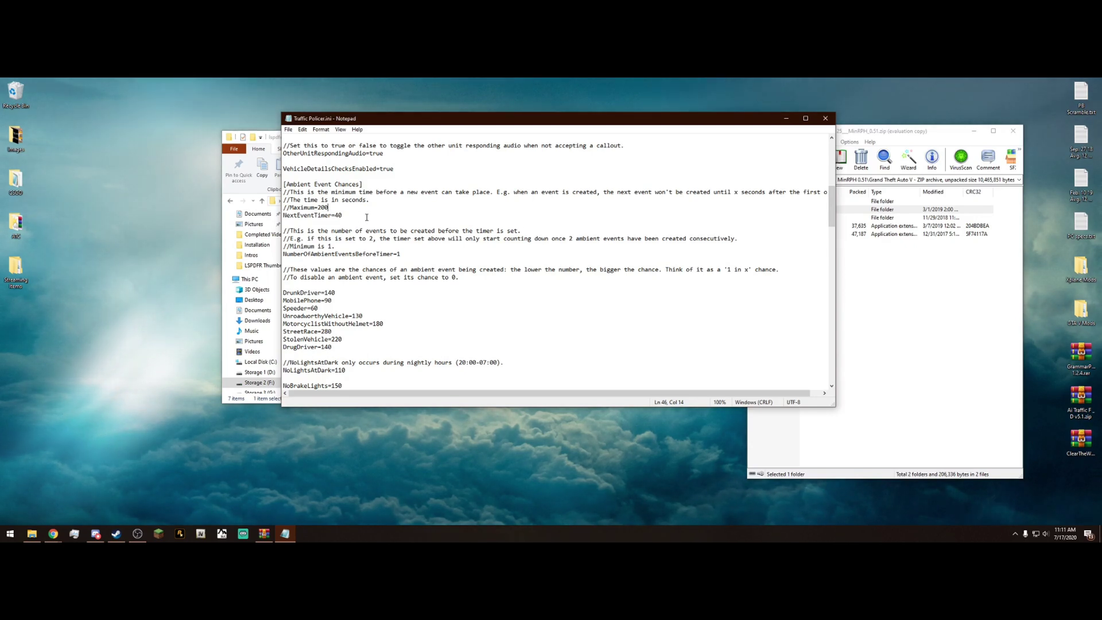
left_click_drag(353, 215, 318, 207)
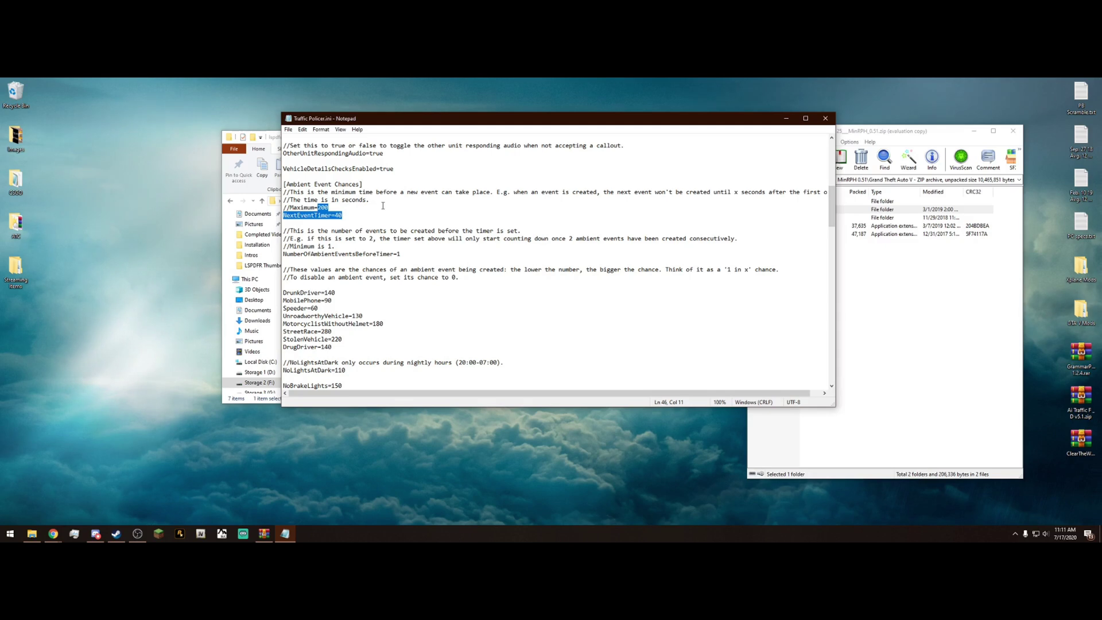
left_click(344, 212)
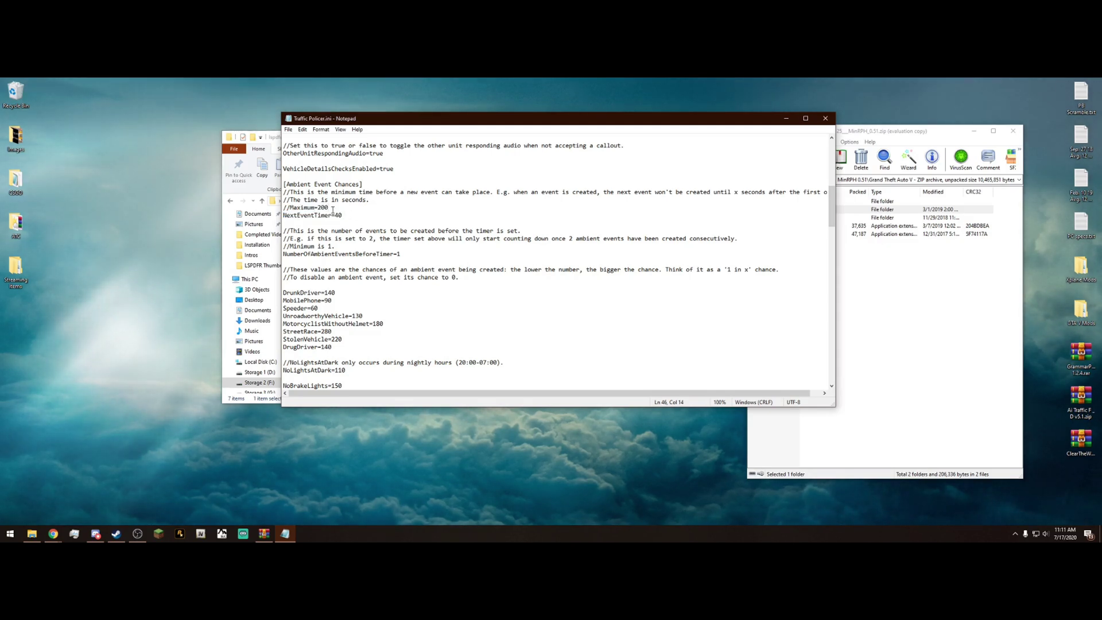
left_click_drag(329, 208, 293, 210)
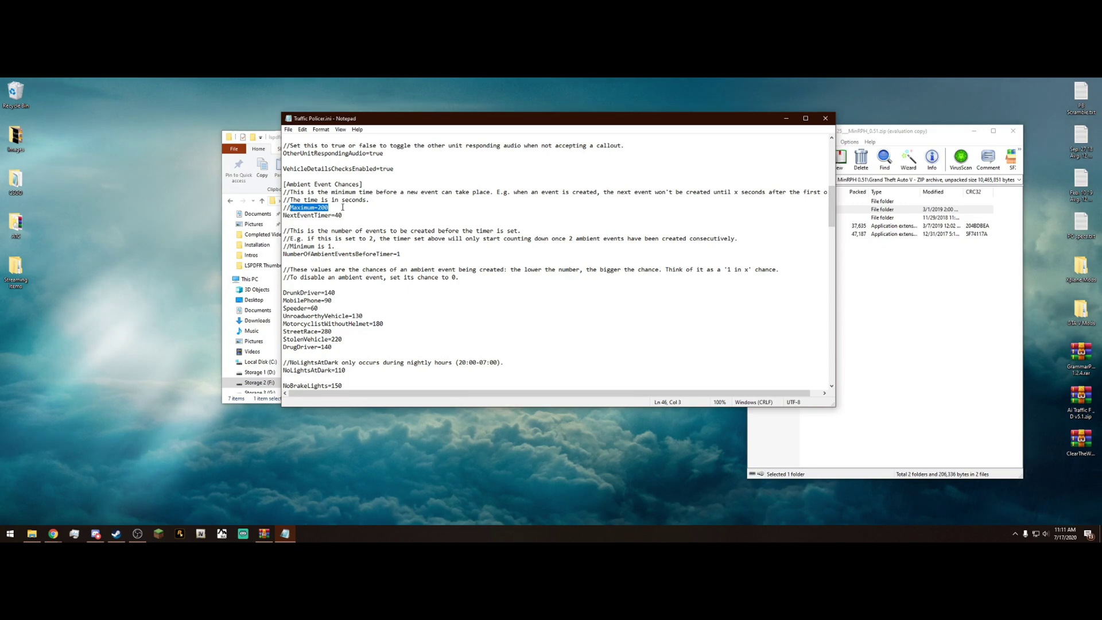
left_click(343, 208)
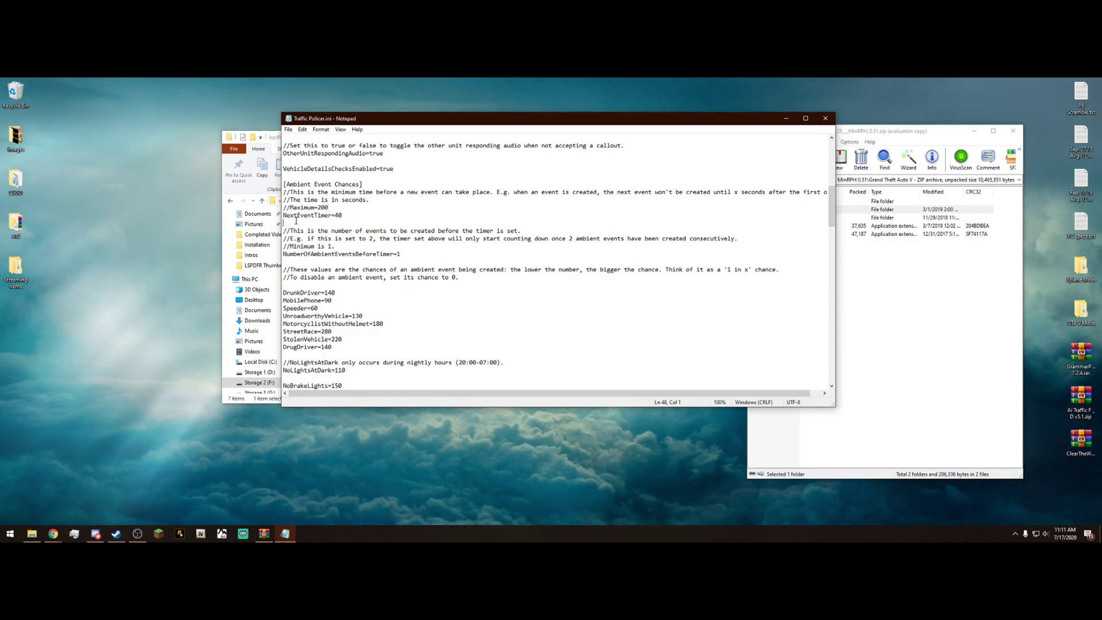
left_click_drag(343, 216, 283, 215)
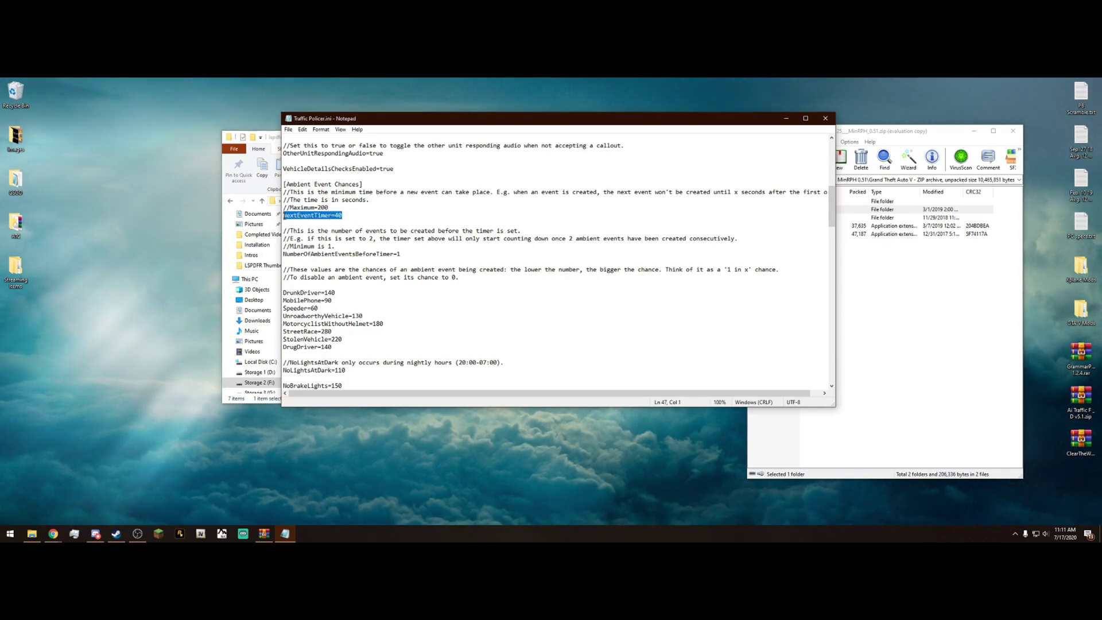
left_click(390, 213)
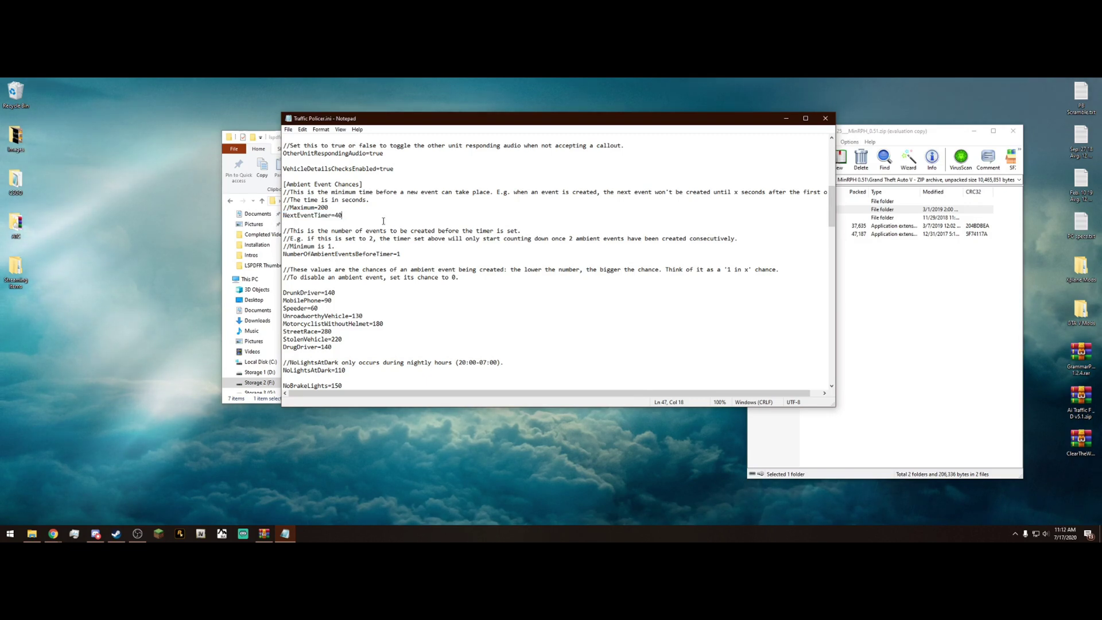
left_click_drag(328, 221, 284, 207)
left_click(401, 209)
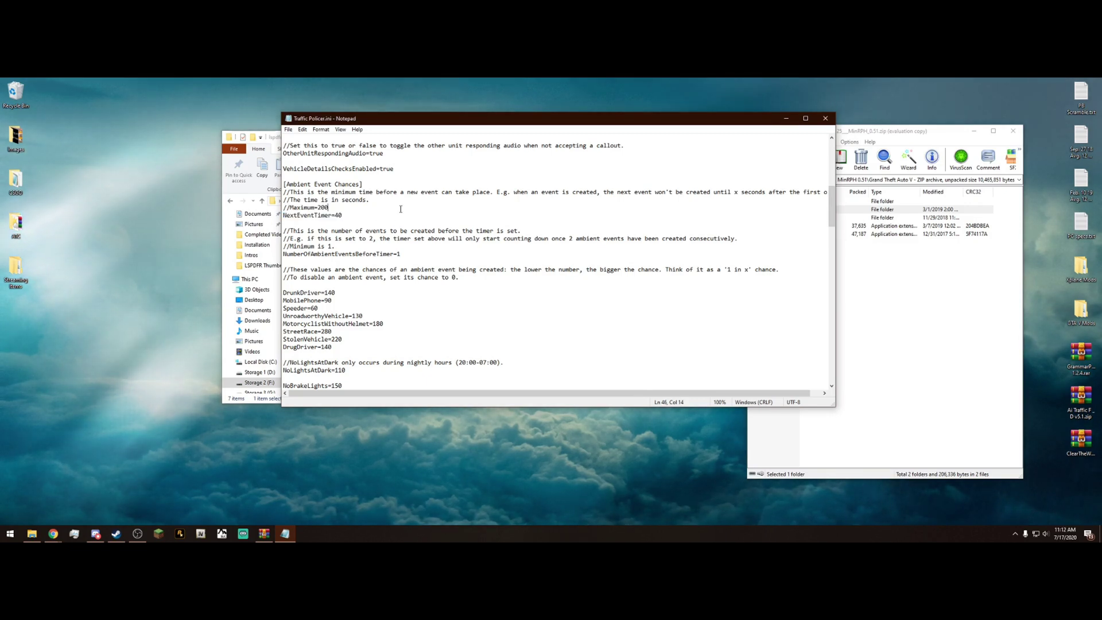
scroll(408, 230, "down", 1)
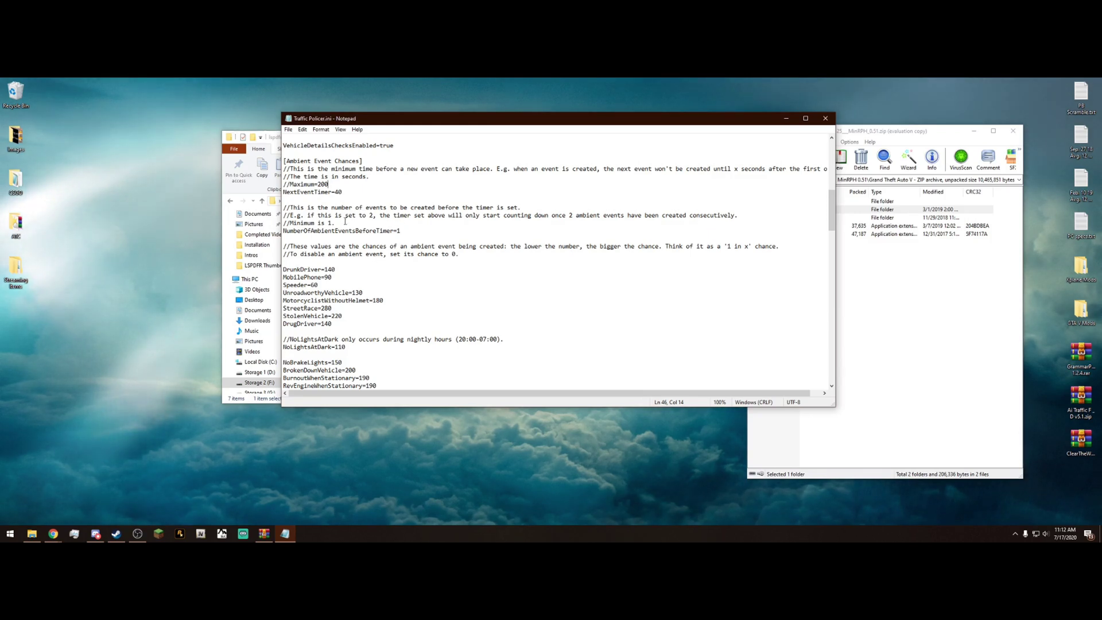
left_click_drag(404, 230, 283, 230)
left_click(474, 232)
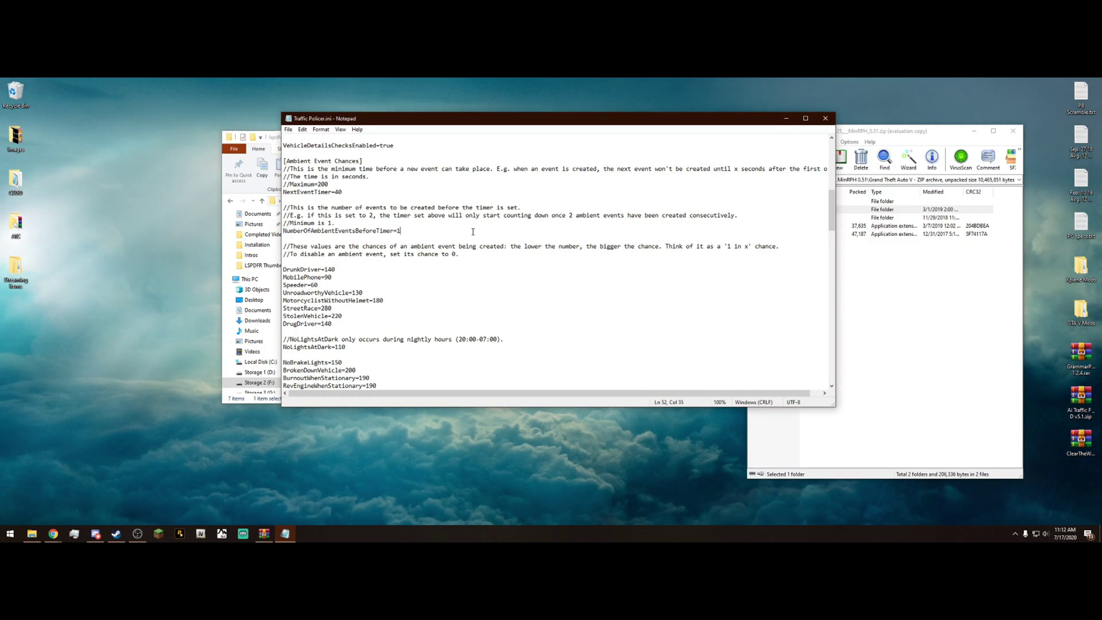
Examine the individual ambient event chances, such as DrunkDriver, and the comment explaining the '1 in x' chance values.
scroll(475, 250, "down", 2)
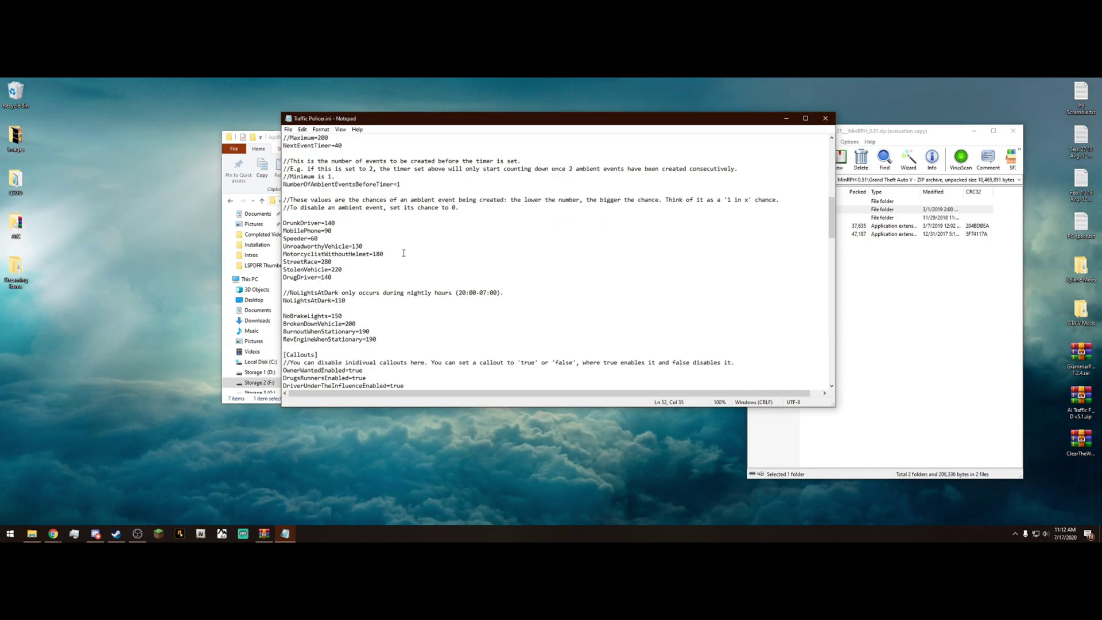
scroll(404, 253, "down", 1)
left_click_drag(403, 253, 283, 199)
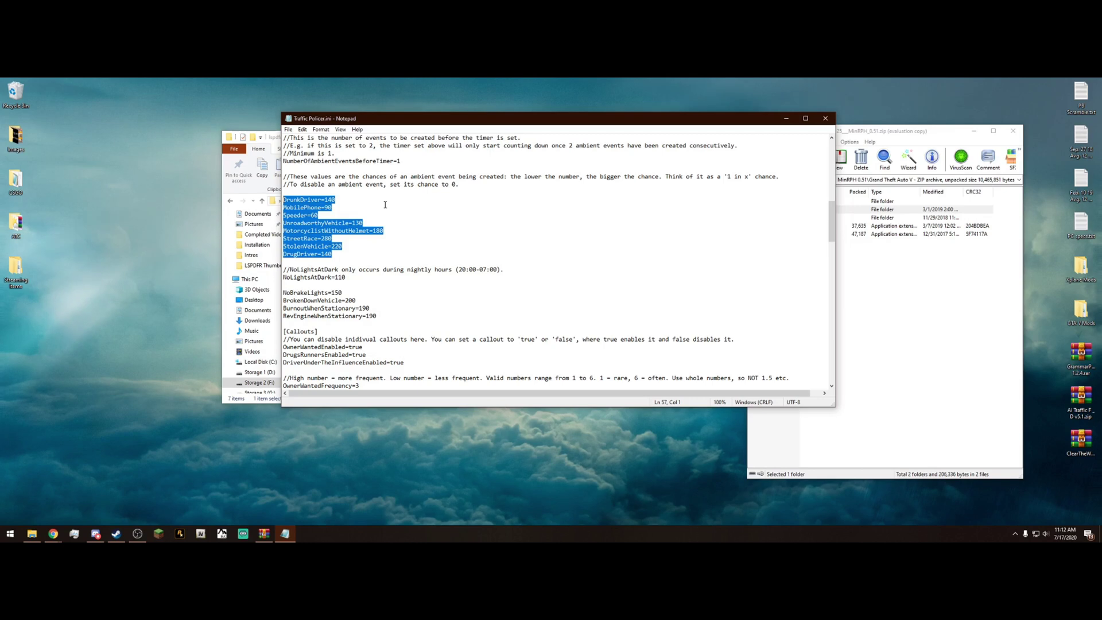
left_click(385, 205)
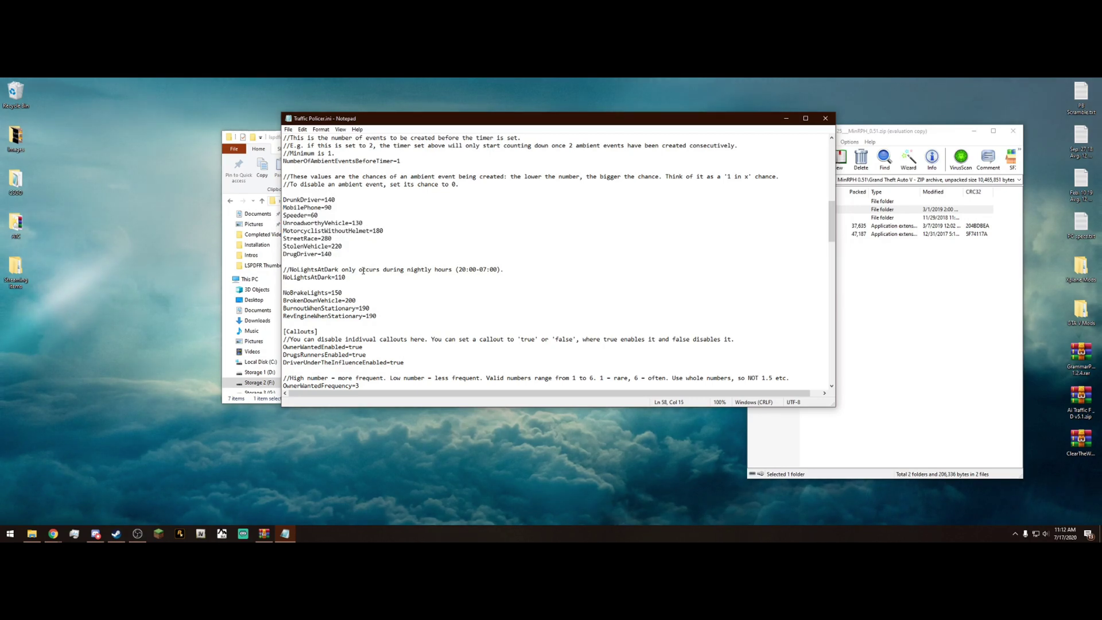
left_click_drag(348, 199, 325, 200)
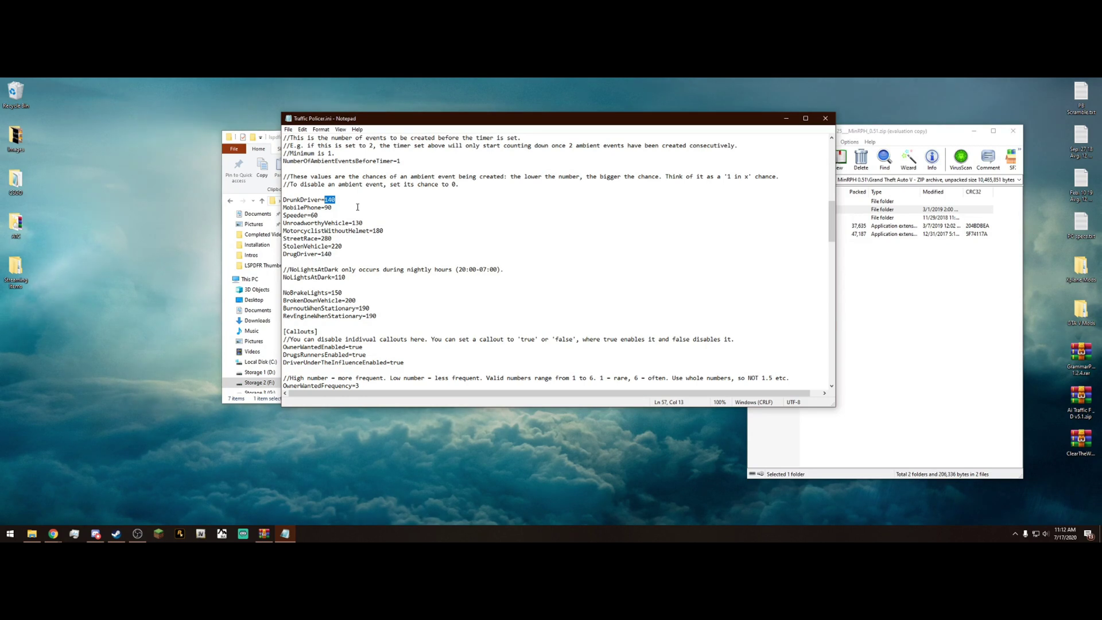
left_click(356, 204)
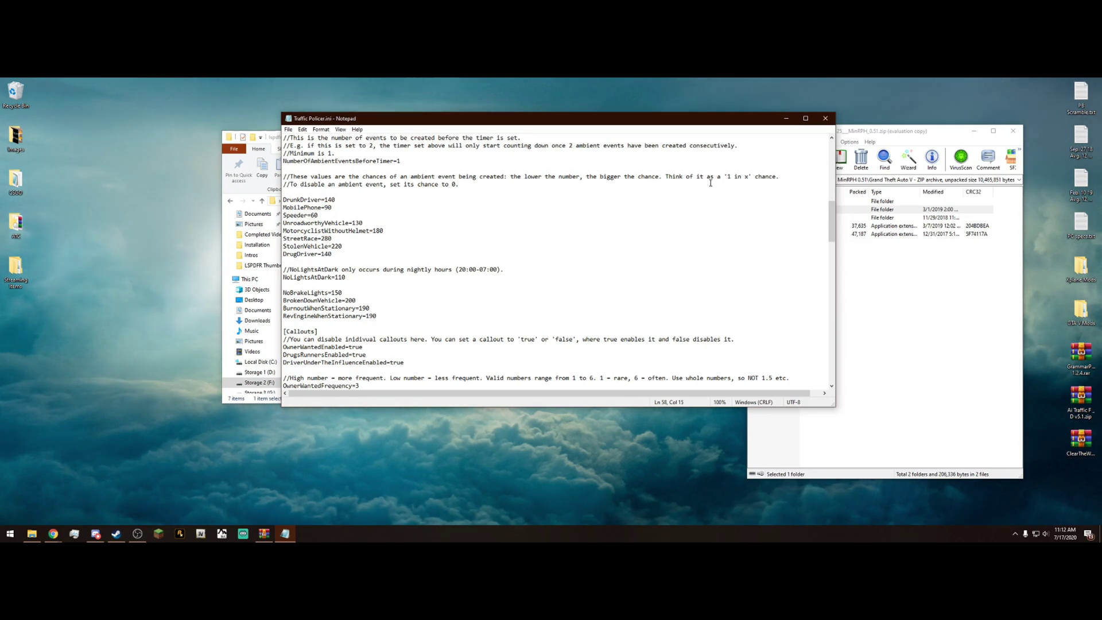
left_click_drag(723, 176, 752, 177)
left_click(637, 231)
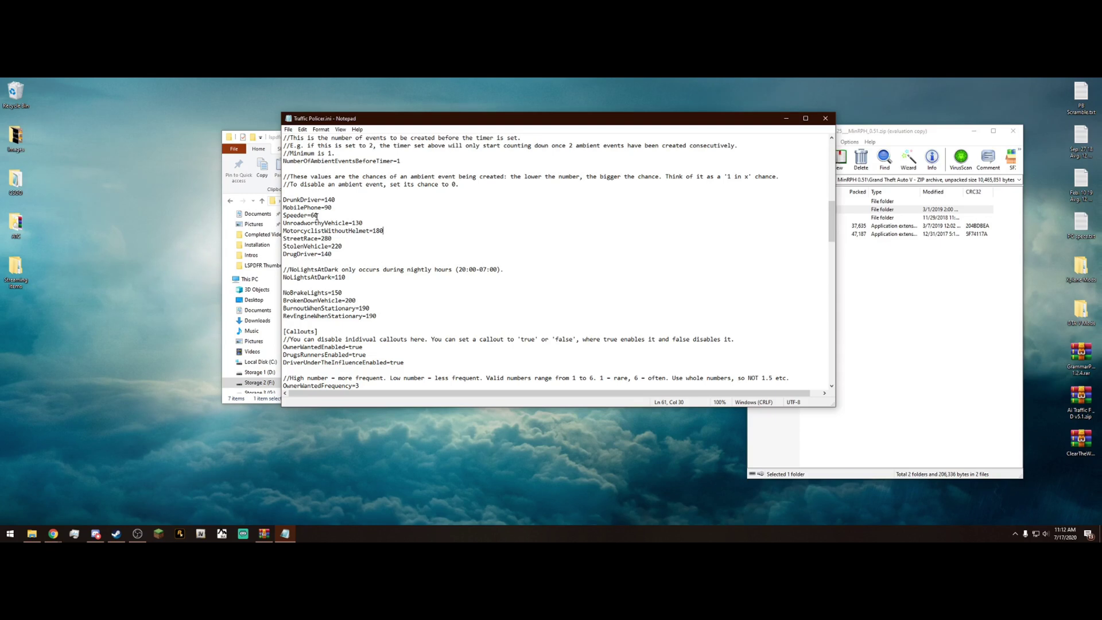
Try a Speeder chance of 2 in the ambient event settings and restore it to 60.
left_click_drag(320, 215, 311, 215)
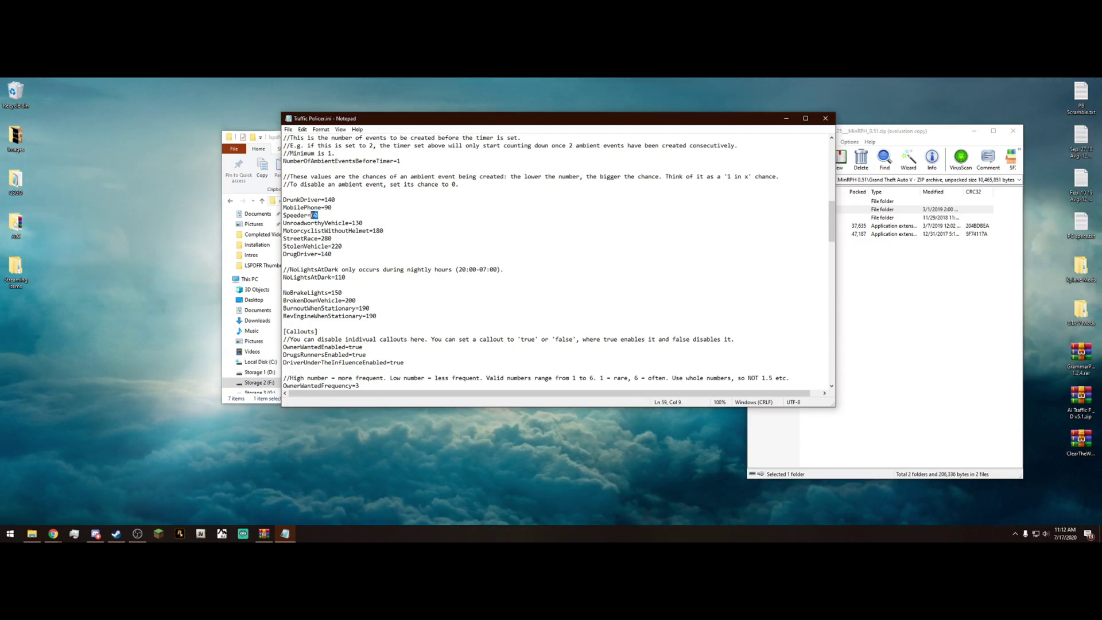
type("2")
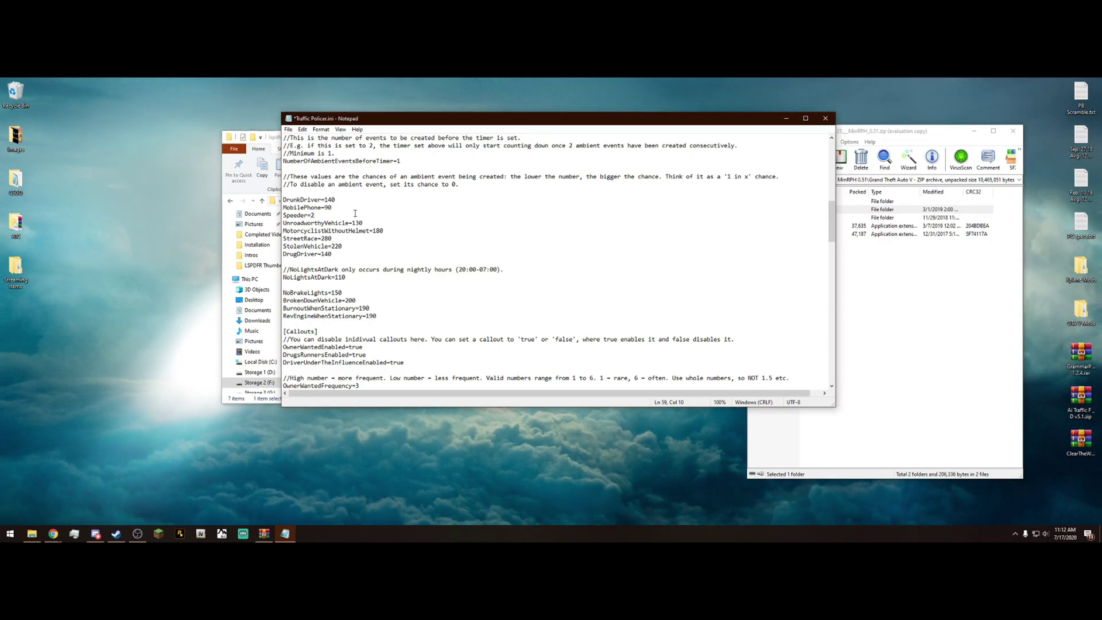
key("BackSpace")
type("60")
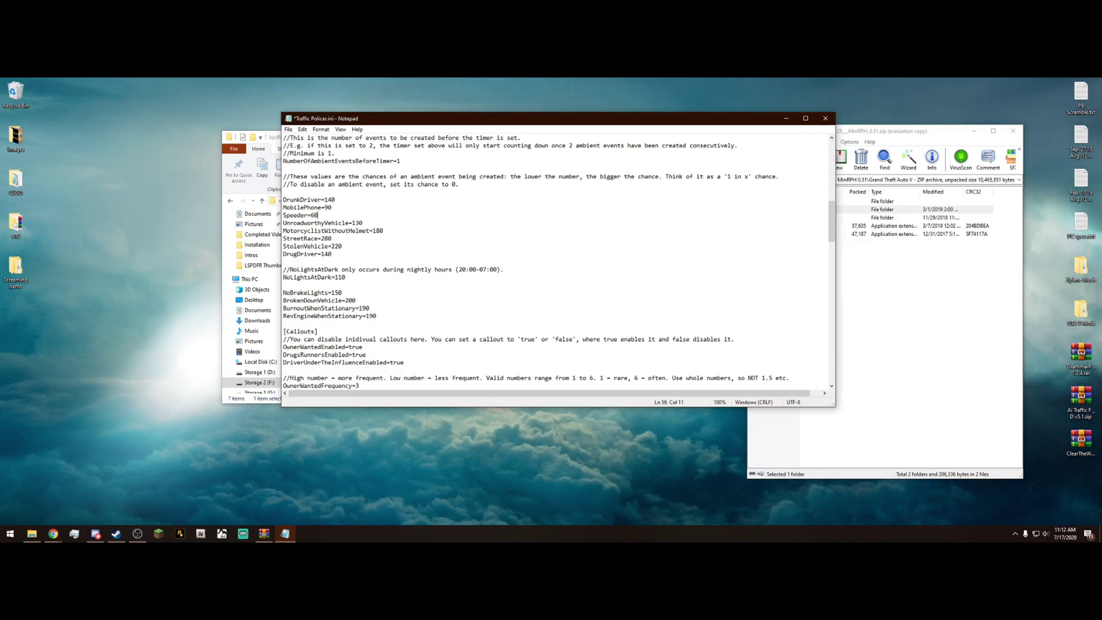
Review the remaining ambient event chances, from DrunkDriver through NoBrakeLights and BrokenDownVehicle to BurnoutWhenStationary and RevEngineWhenStationary.
left_click_drag(336, 199, 284, 197)
left_click(339, 200)
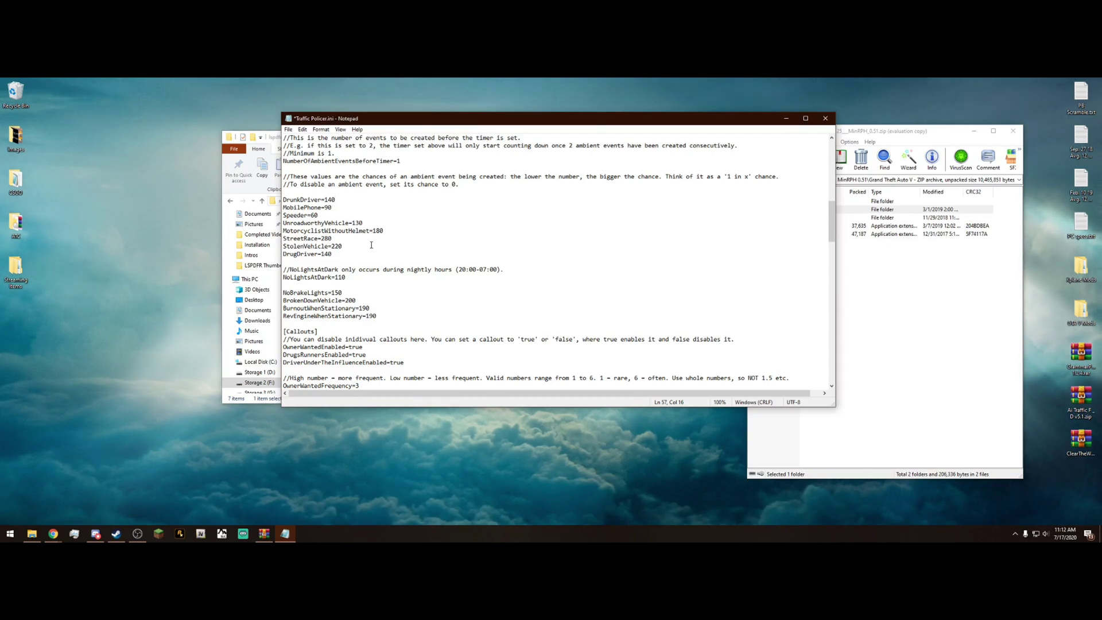
scroll(379, 258, "down", 2)
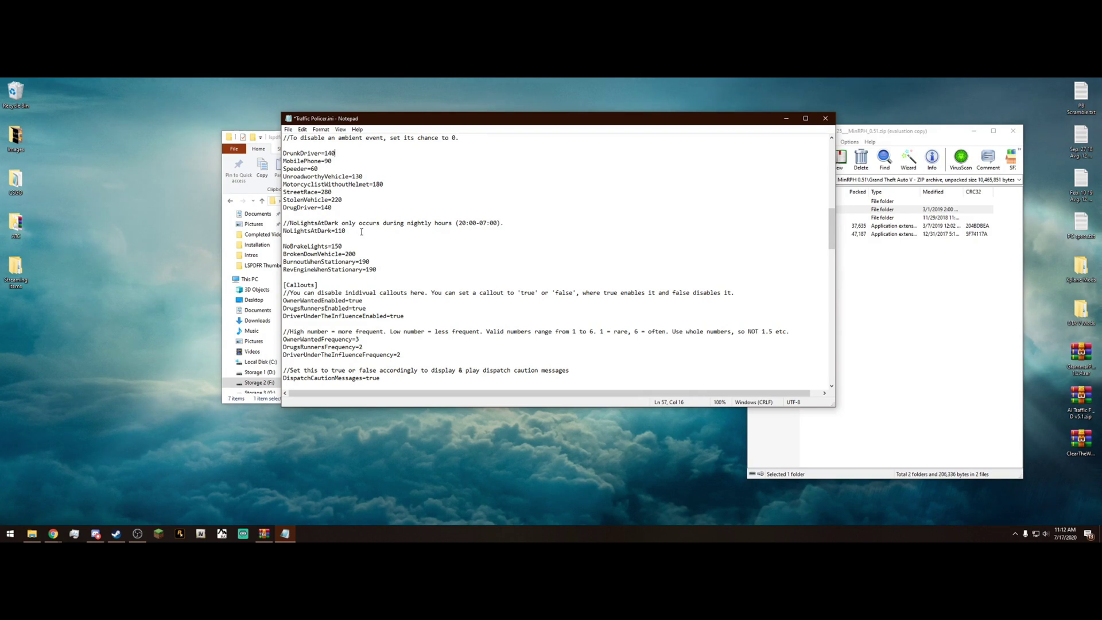
left_click_drag(387, 275, 305, 241)
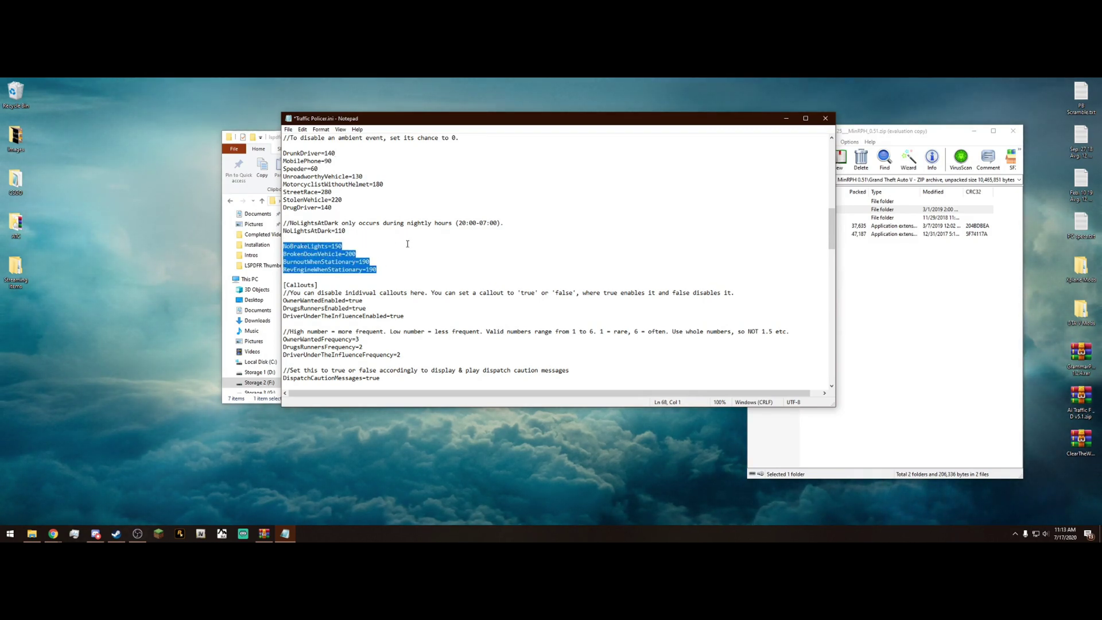
left_click(390, 244)
scroll(390, 244, "down", 1)
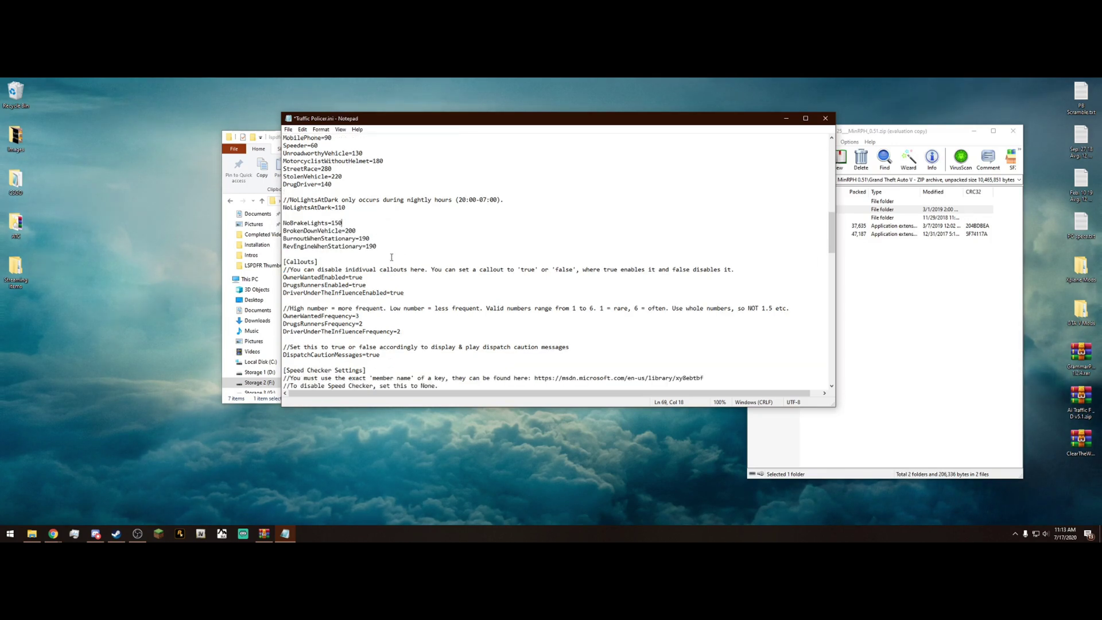
left_click_drag(378, 246, 284, 239)
left_click(436, 240)
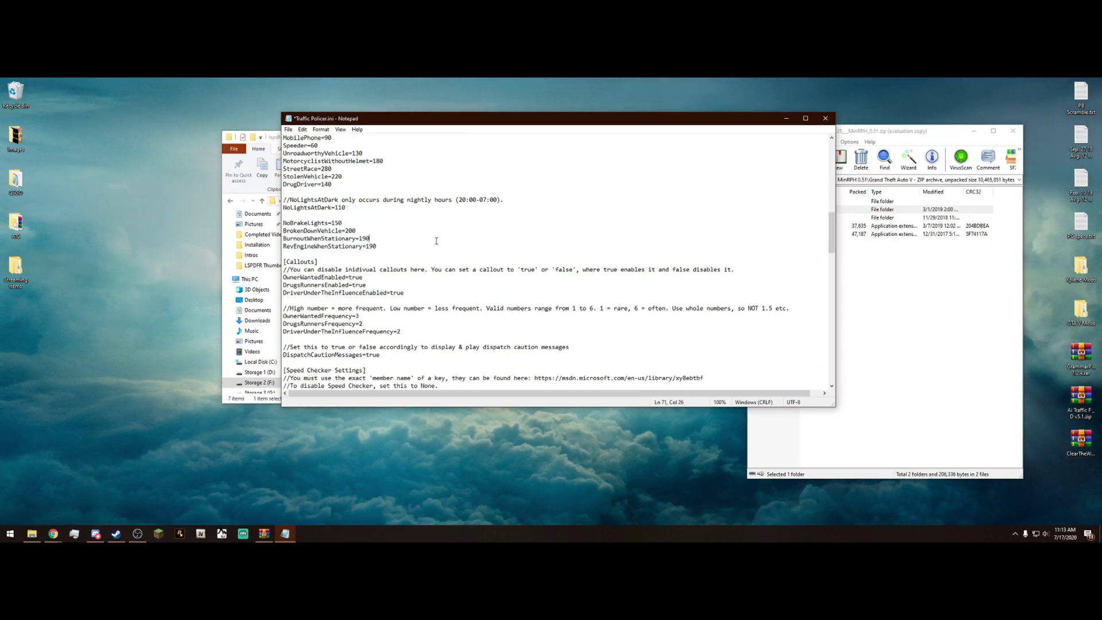
Review the Callouts settings that enable the owner wanted, drugs runners and driver under the influence callouts and set their frequencies.
scroll(433, 246, "down", 3)
left_click_drag(417, 224, 283, 191)
left_click(401, 223)
key("Up")
key("ctrl+shift+Left")
left_click(401, 223)
key("ctrl+shift+Left")
left_click(417, 214)
scroll(419, 215, "down", 2)
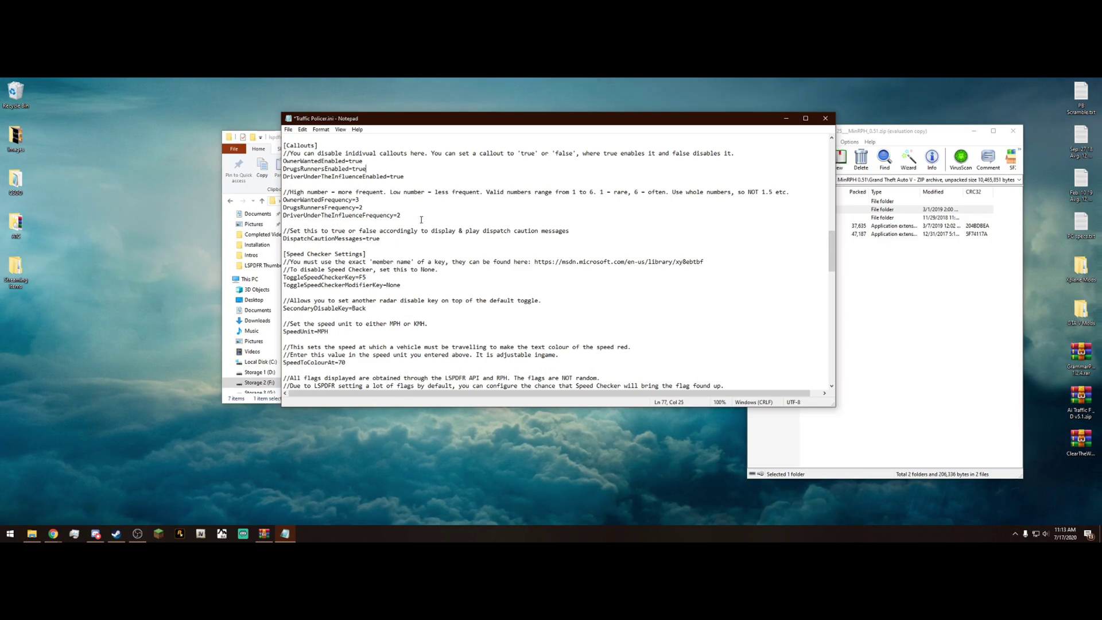
left_click_drag(409, 215, 282, 200)
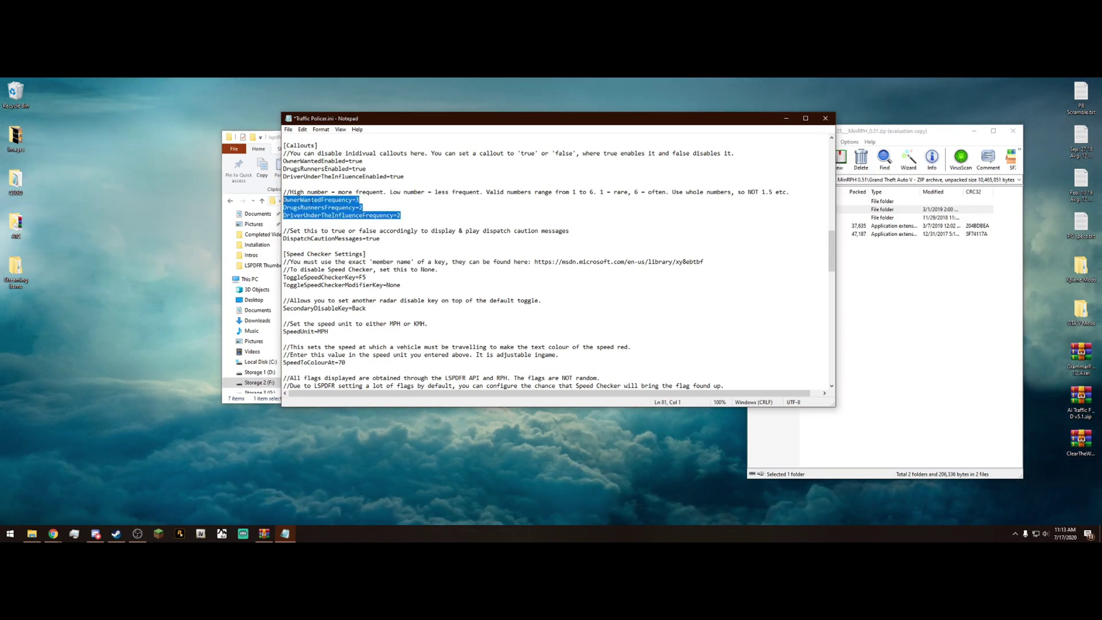
left_click(381, 208)
Disable the Speed Checker by setting ToggleSpeedCheckerKey to None.
scroll(402, 215, "down", 2)
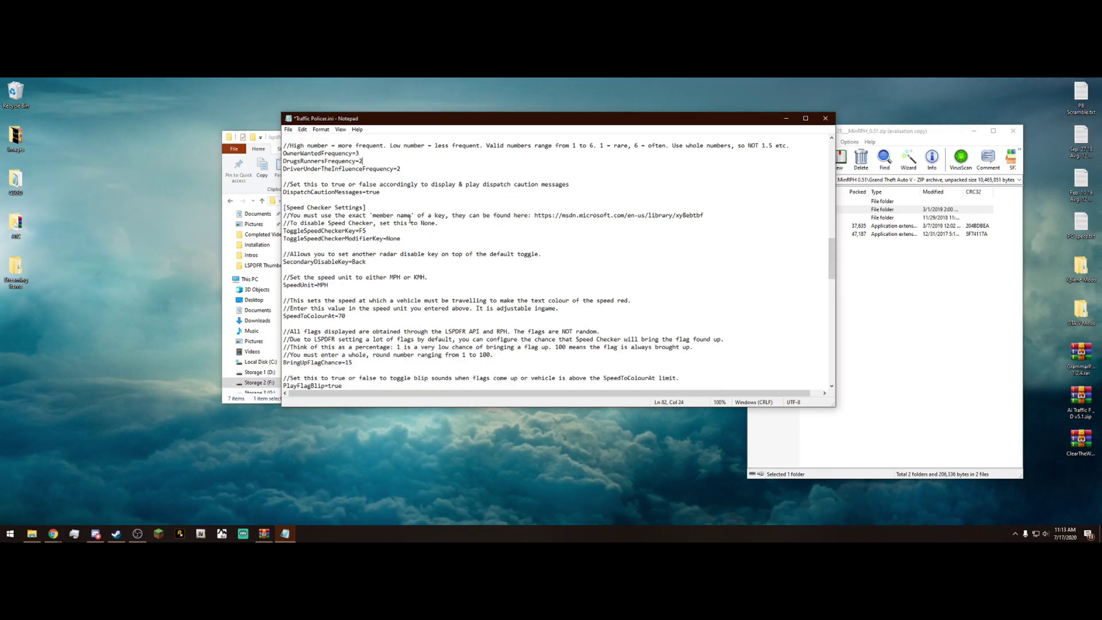
scroll(420, 236, "down", 1)
left_click_drag(409, 216, 358, 207)
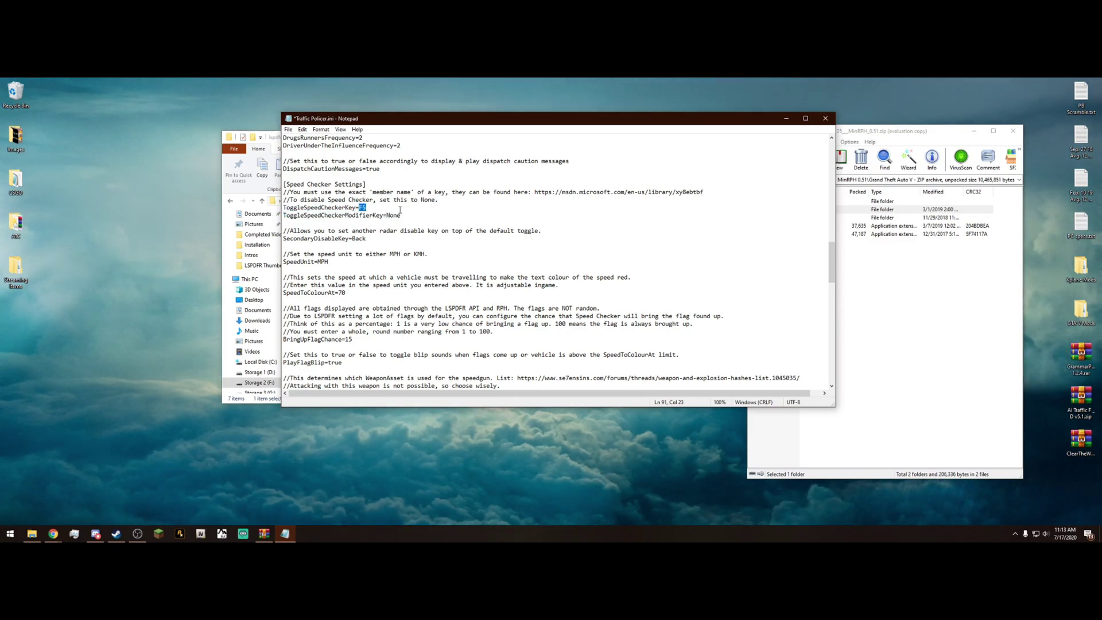
type("None")
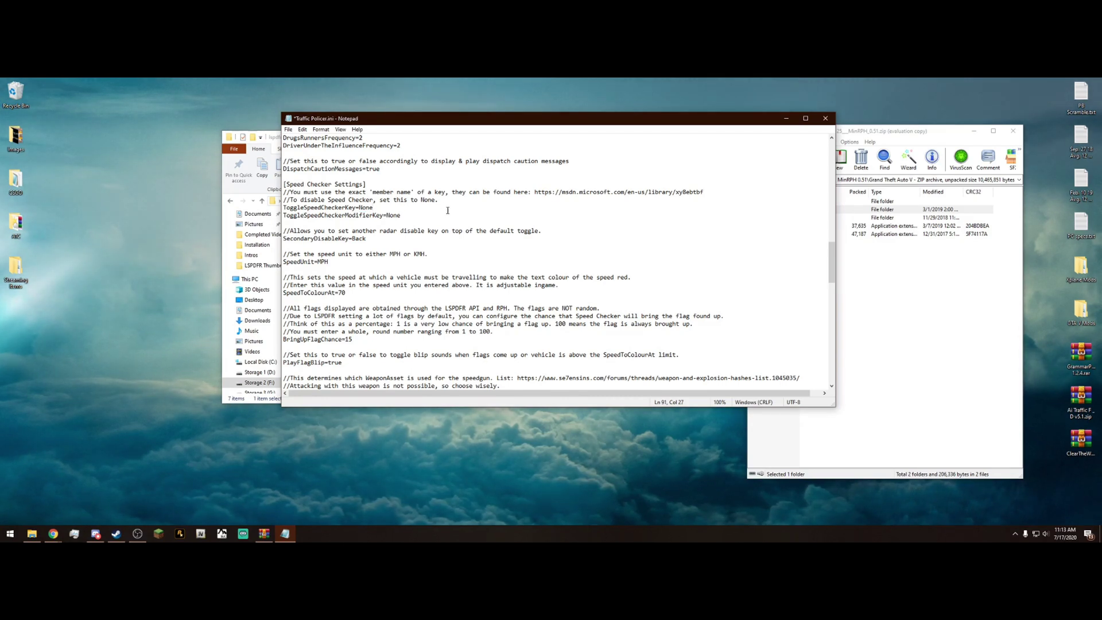
Review the Speed Checker's speed unit, SpeedToColourAt threshold, flag chance, flag blip and speedgun weapon settings.
scroll(451, 216, "down", 2)
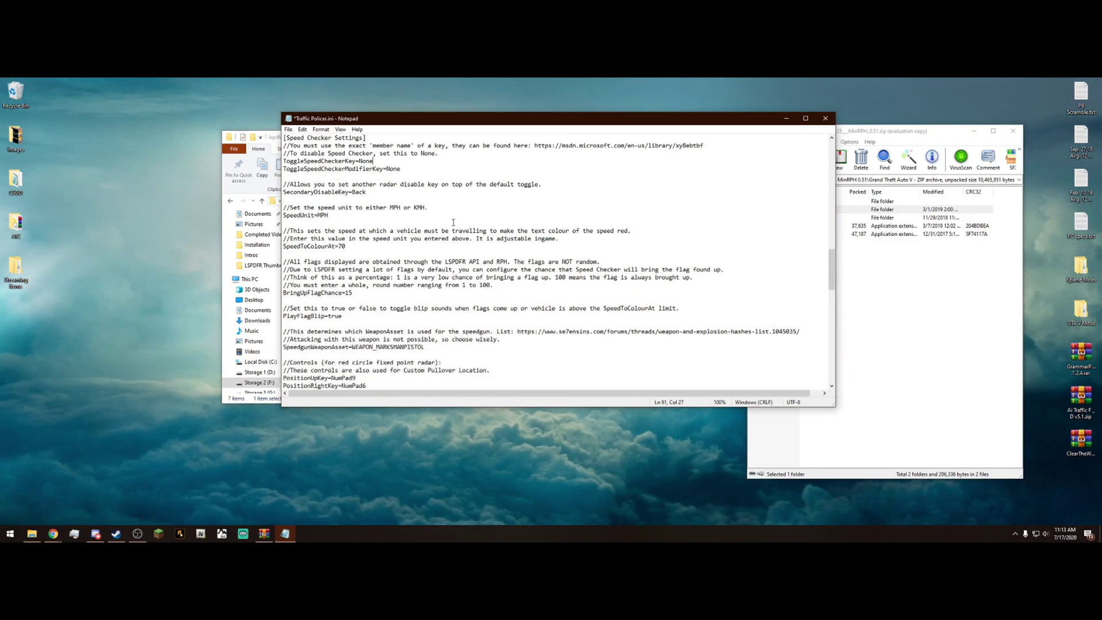
left_click_drag(329, 215, 284, 206)
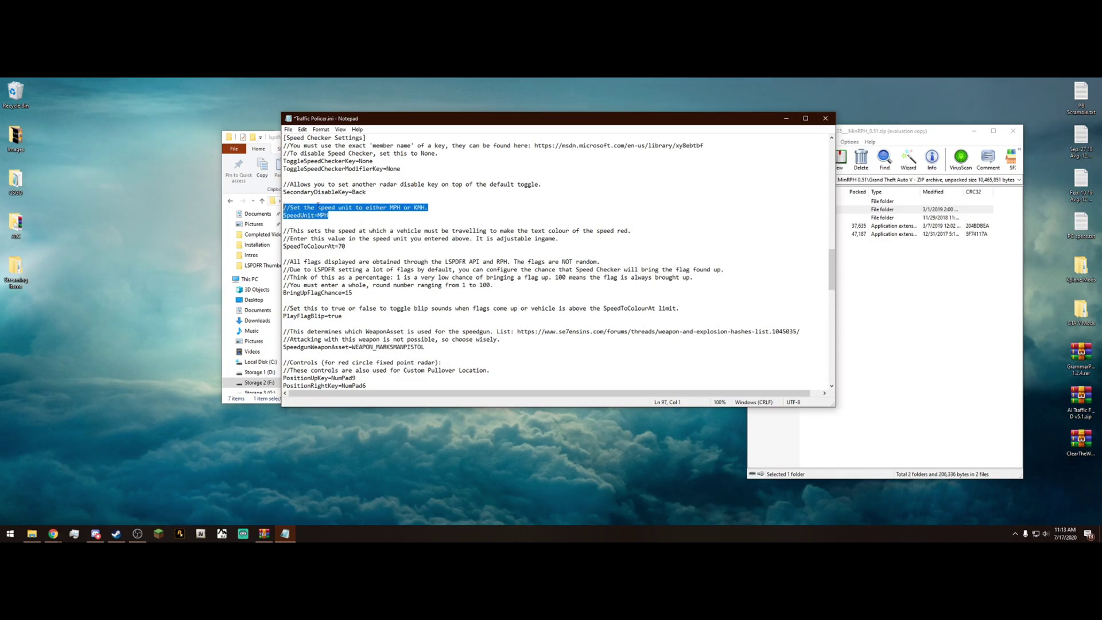
left_click(386, 217)
left_click_drag(364, 246, 285, 231)
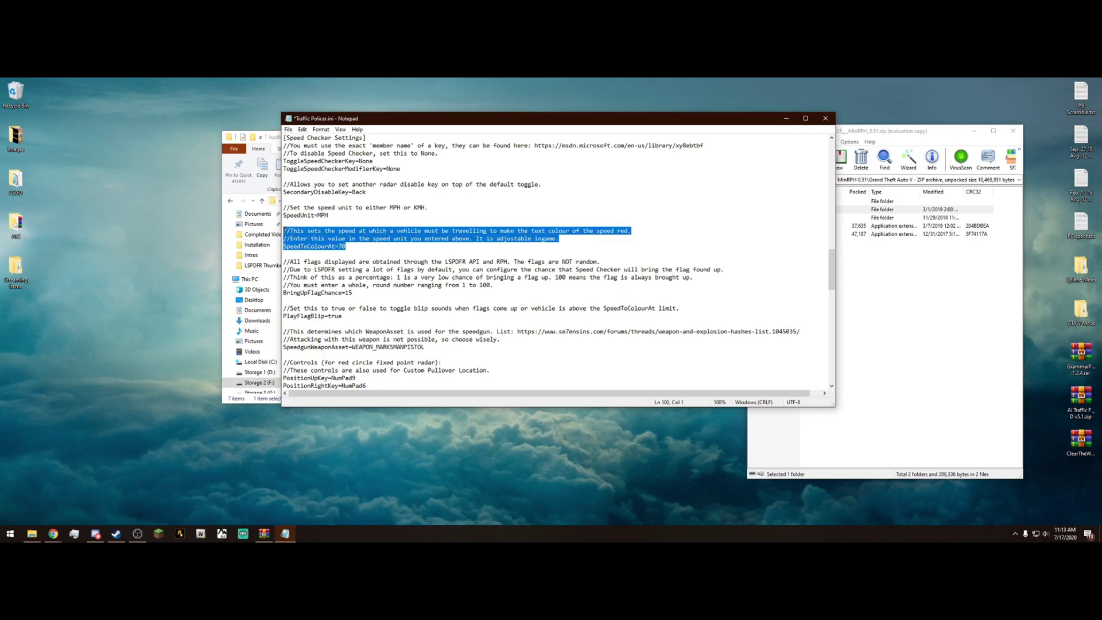
left_click(402, 246)
scroll(402, 244, "down", 4)
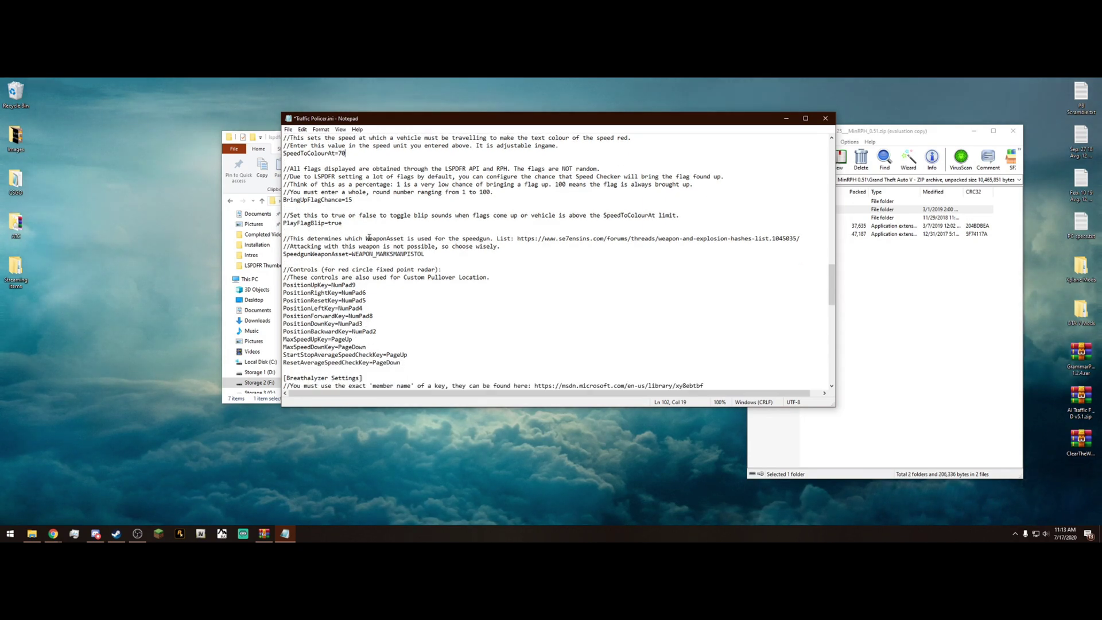
scroll(365, 245, "down", 1)
left_click_drag(465, 234, 284, 145)
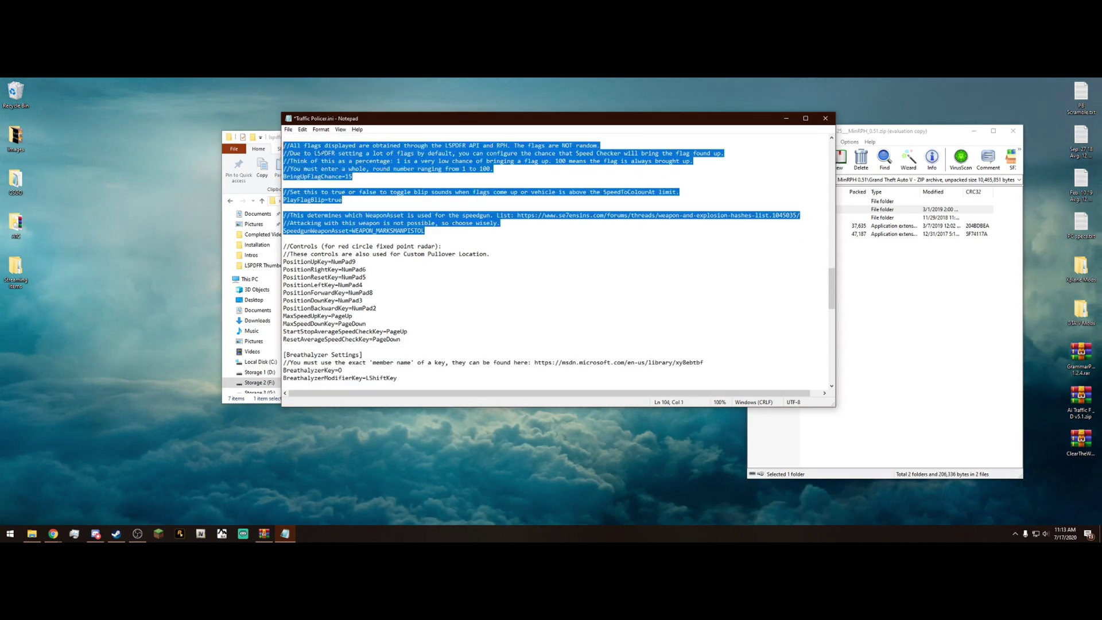
Examine the fixed point radar control keys and the comment about their use for Custom Pullover Location.
scroll(425, 185, "down", 2)
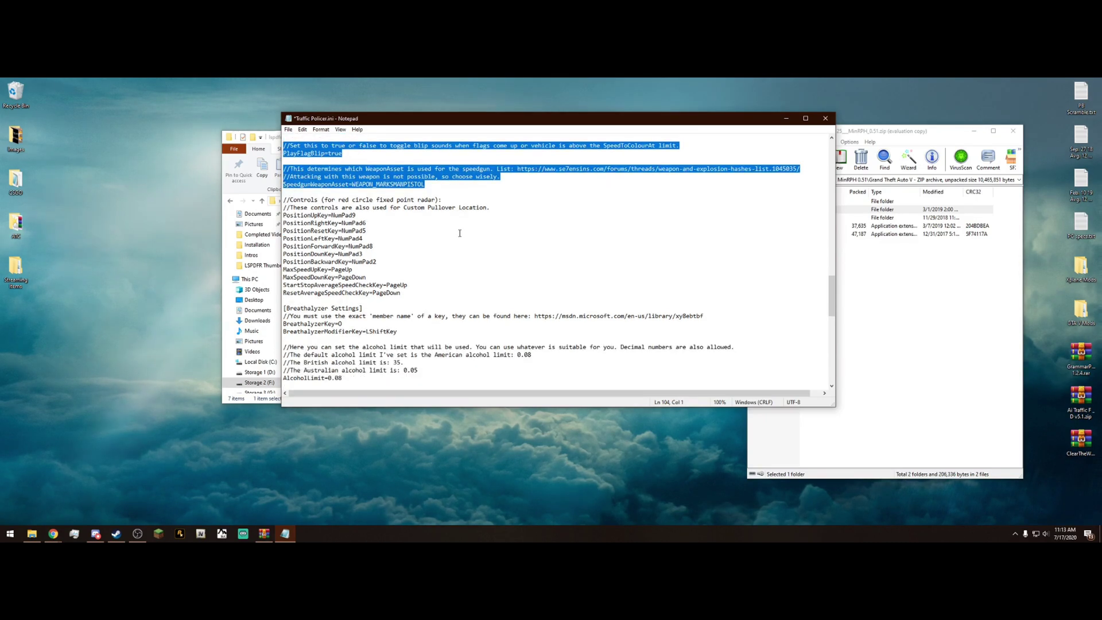
left_click(419, 231)
left_click_drag(419, 294, 283, 200)
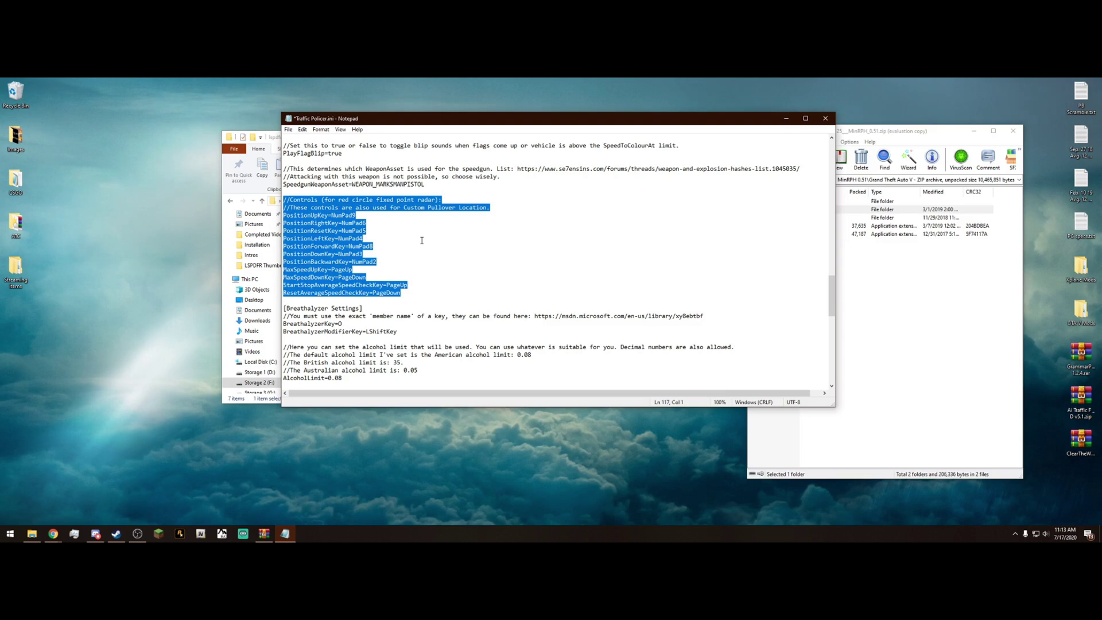
left_click(435, 221)
left_click_drag(404, 208, 489, 210)
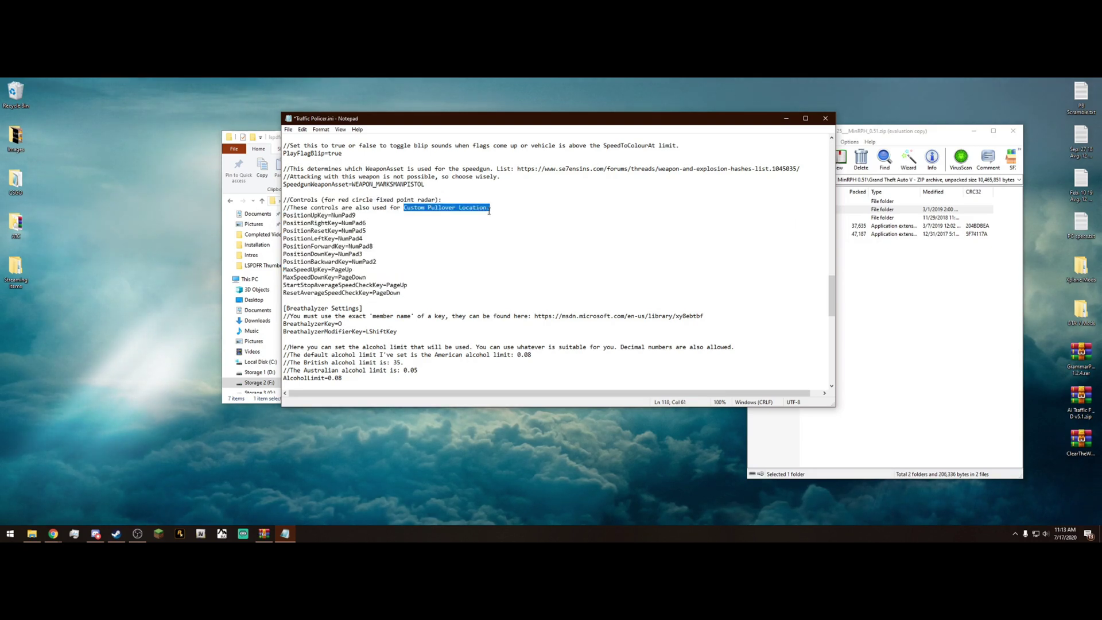
left_click_drag(401, 294, 284, 214)
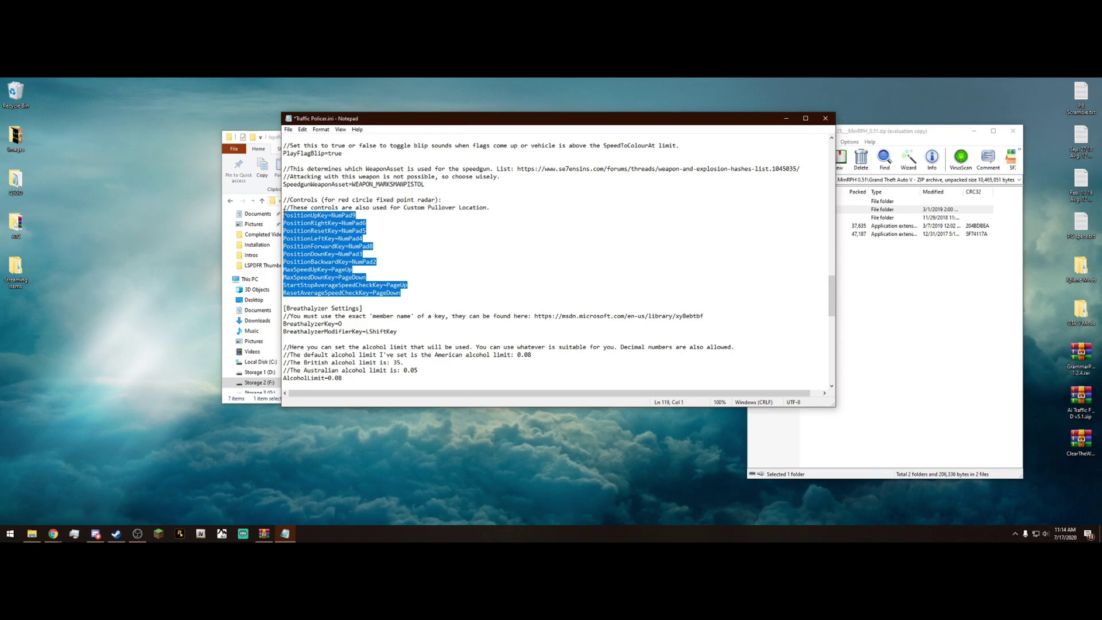
left_click(468, 237)
Review the Breathalyzer settings, covering its key and modifier, AlcoholLimit, AlcoholLimitUnit and FailToProvideChance.
scroll(469, 238, "down", 2)
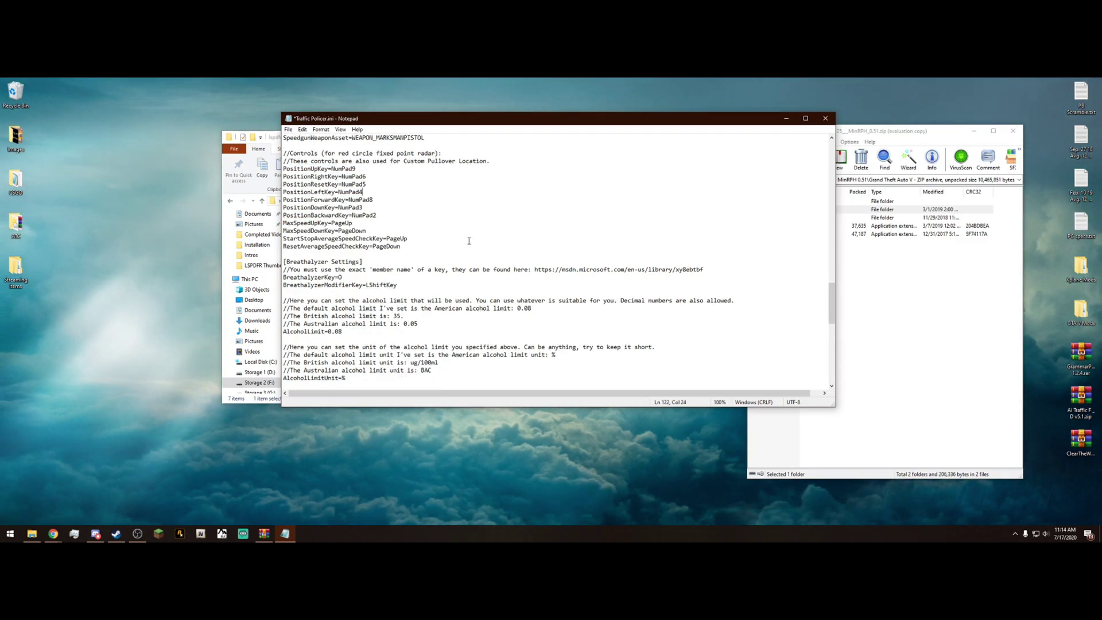
scroll(431, 244, "down", 2)
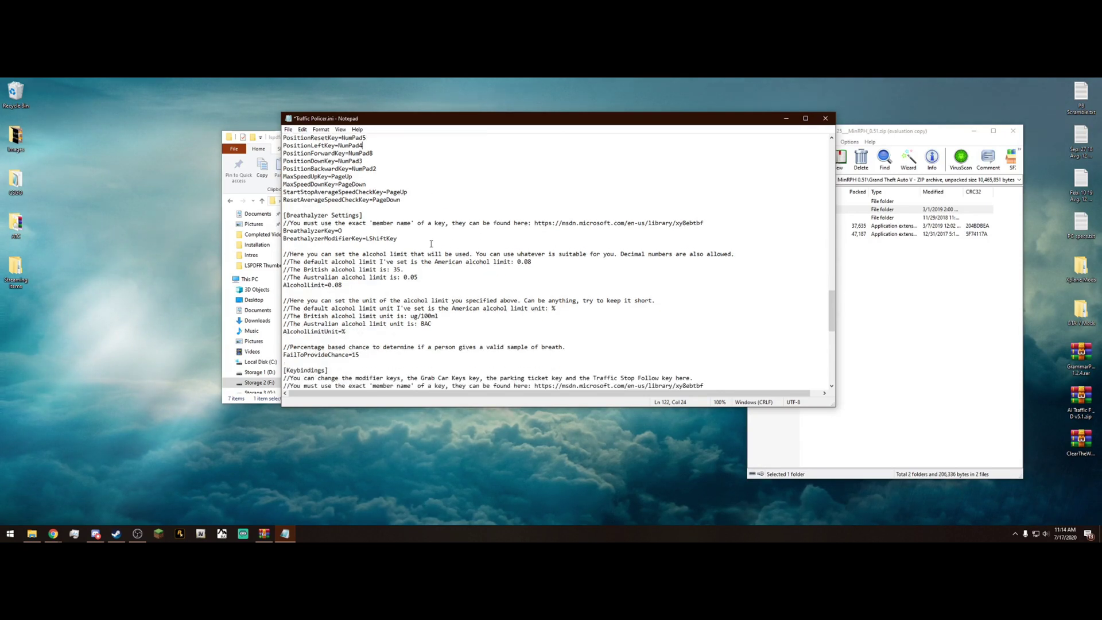
left_click_drag(408, 238, 338, 231)
left_click(424, 231)
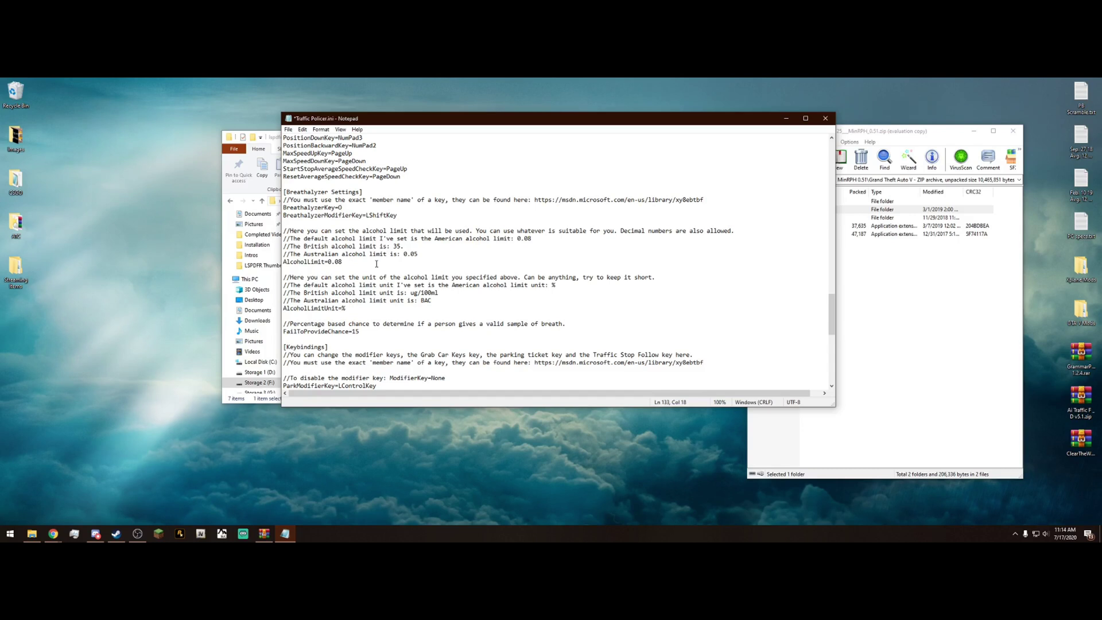
left_click_drag(343, 262, 329, 263)
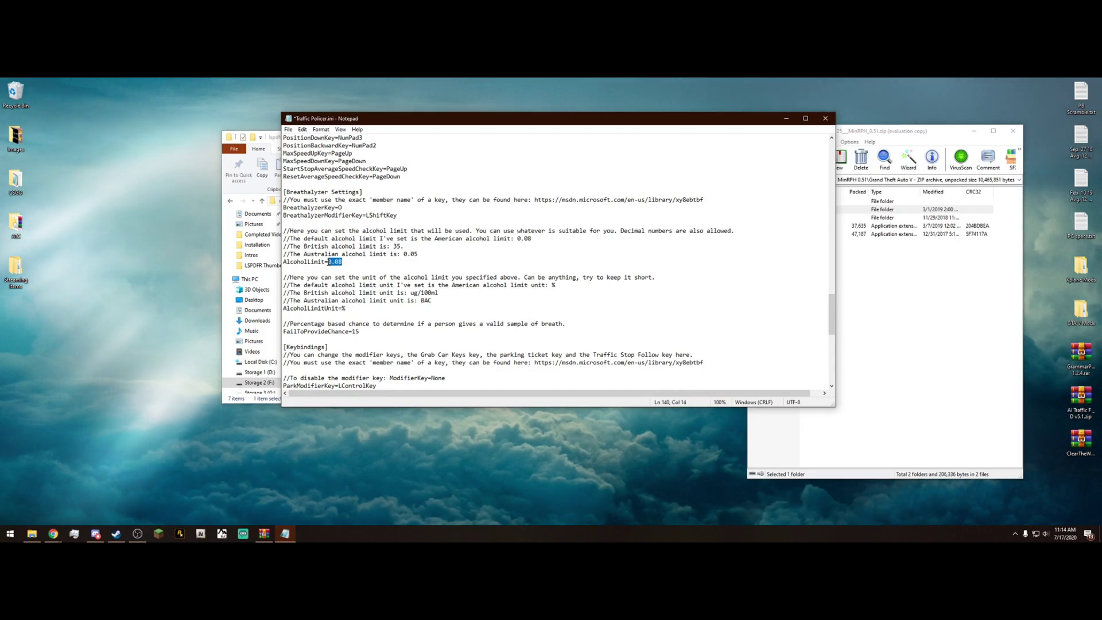
left_click(387, 262)
scroll(389, 261, "down", 2)
scroll(388, 262, "down", 2)
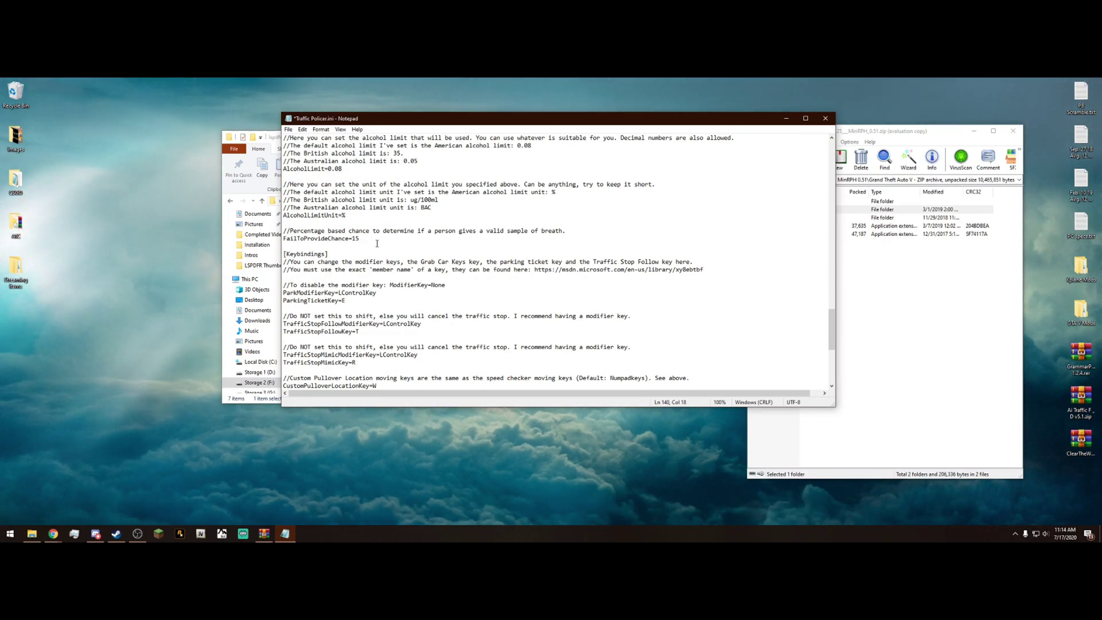
left_click_drag(377, 243, 352, 239)
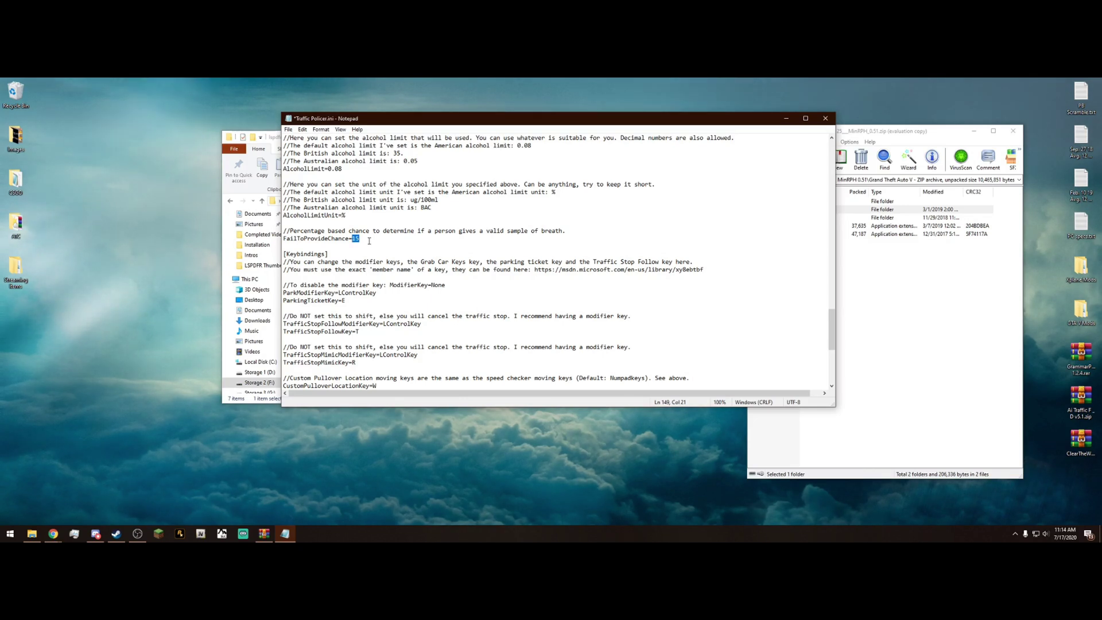
left_click(372, 241)
Examine the ParkModifierKey and ParkingTicketKey entries in the Keybindings section.
scroll(374, 253, "down", 2)
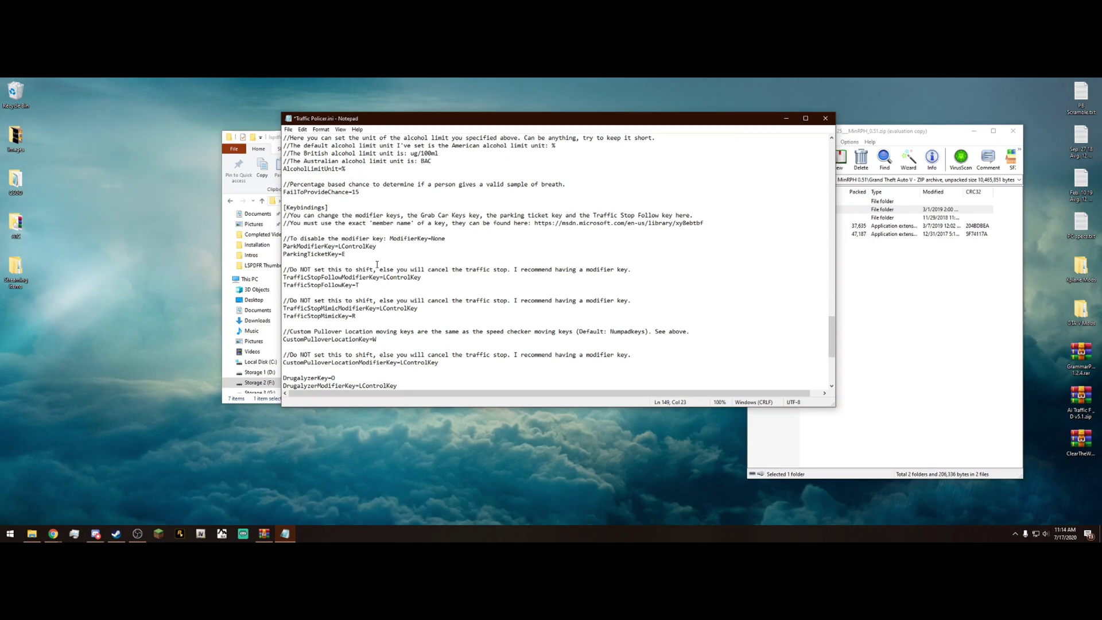
left_click(365, 256)
key("shift+Left")
key("shift+Left")
key("shift+Left")
key("shift+Left")
key("shift+Left")
key("shift+Left")
key("shift+Left")
key("shift+Left")
key("shift+Up")
key("shift+Left")
key("shift+Left")
key("shift+Left")
key("shift+Left")
key("shift+Left")
key("shift+Left")
key("shift+Left")
key("shift+Left")
key("shift+Left")
key("shift+Left")
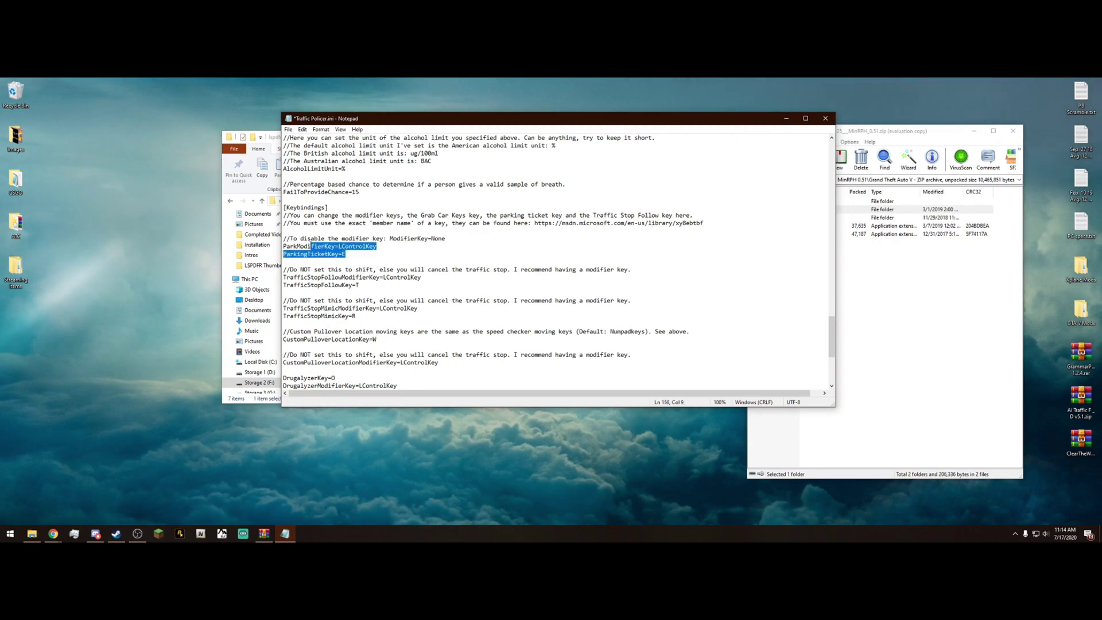
key("shift+Up")
left_click(387, 255)
Examine the Traffic Stop Follow and Traffic Stop Mimic key and modifier entries in the Keybindings section.
scroll(392, 256, "down", 1)
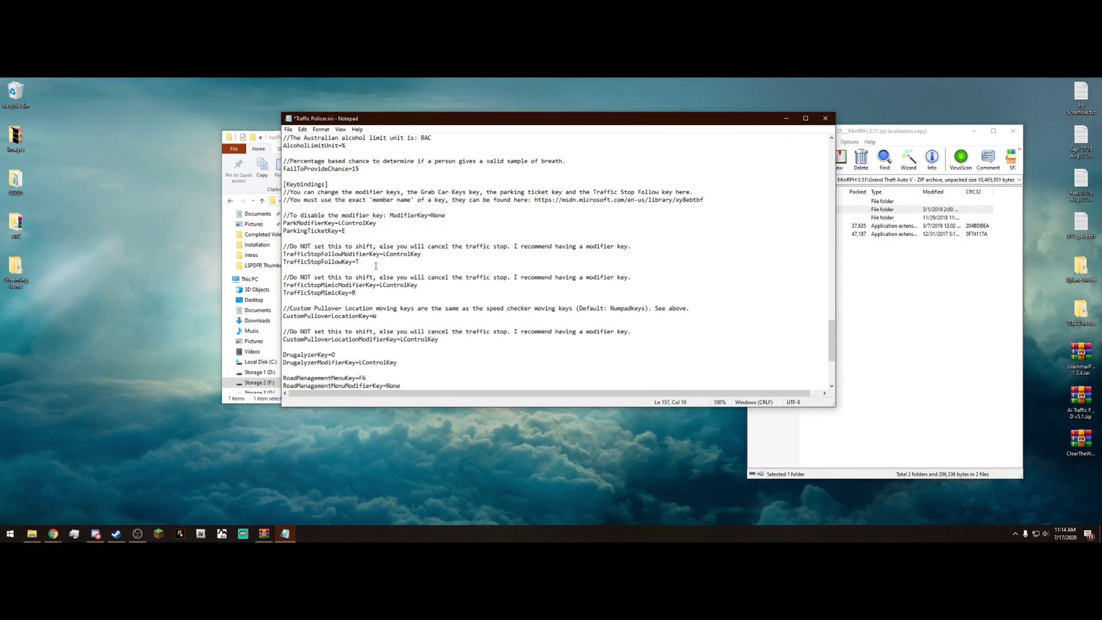
left_click_drag(358, 262, 329, 254)
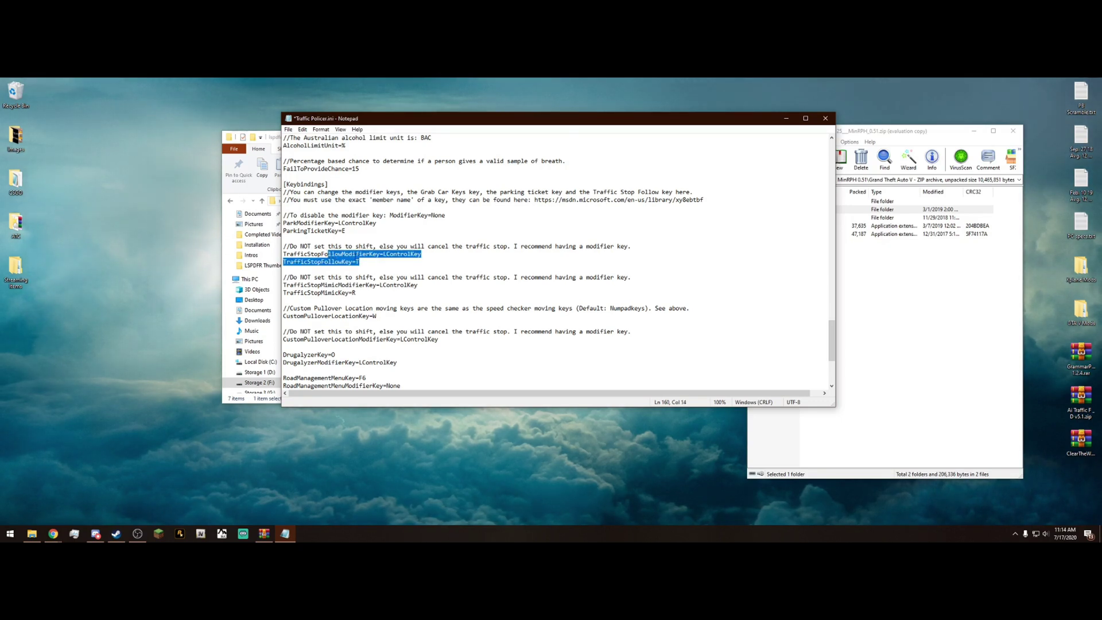
left_click(377, 261)
scroll(382, 274, "down", 2)
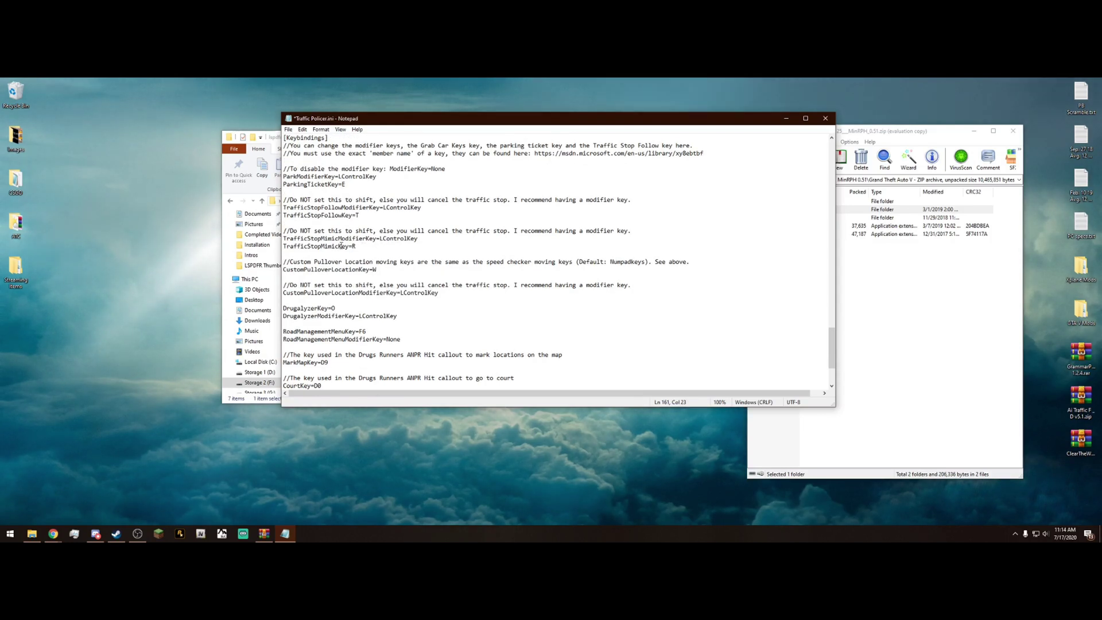
scroll(368, 251, "down", 1)
scroll(382, 241, "down", 1)
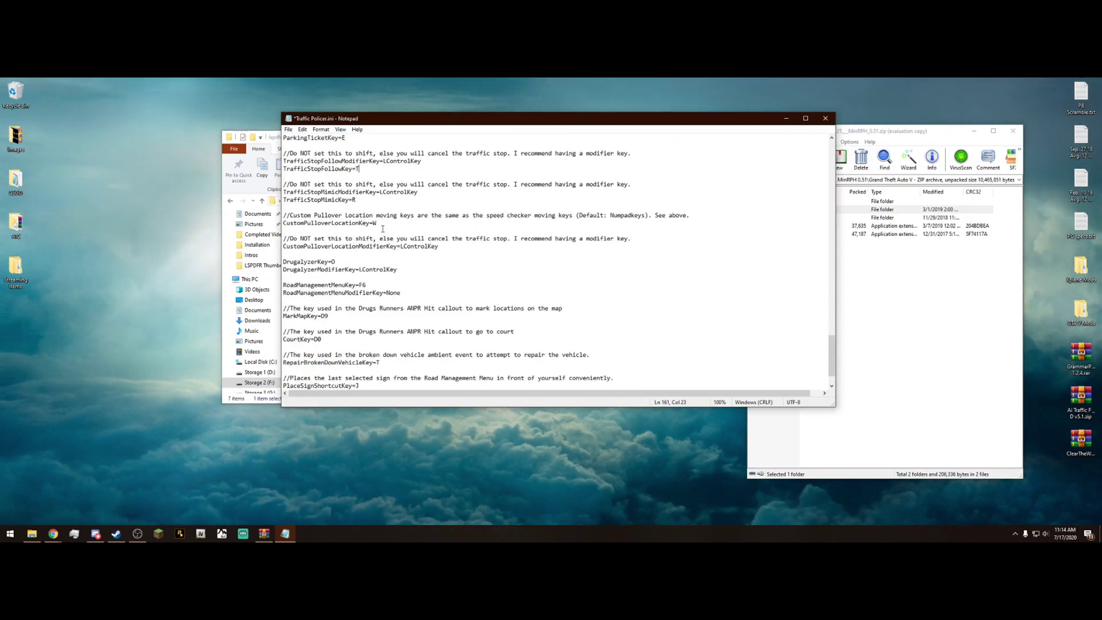
Examine the CustomPulloverLocationKey entry and its modifier key.
key("shift+Left")
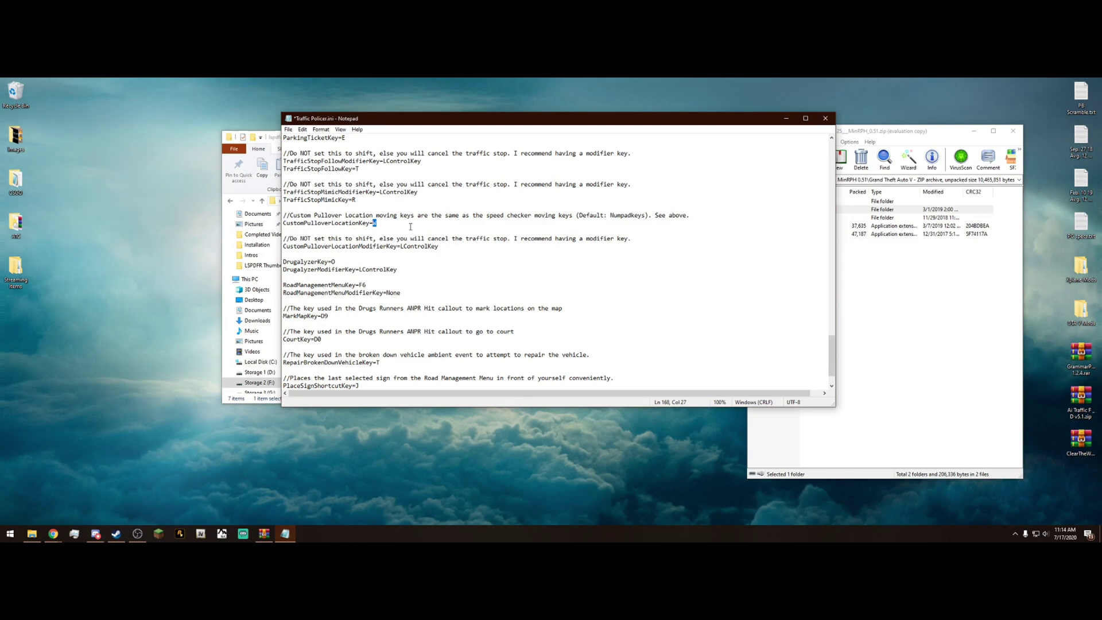
left_click(411, 226)
scroll(407, 230, "down", 2)
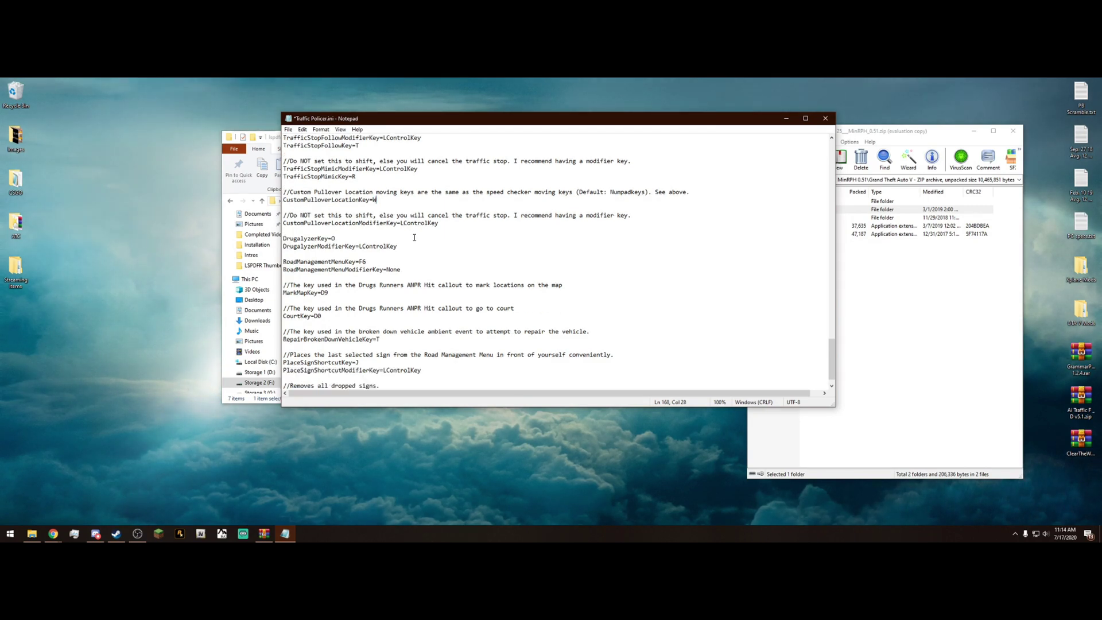
Review the DrugalyzerKey and DrugalyzerModifierKey entries.
left_click(405, 234)
key("shift+Left")
key("shift+Left")
key("shift+Left")
key("shift+Left")
key("shift+Left")
key("shift+Left")
key("shift+Left")
key("shift+Left")
key("shift+Left")
key("shift+Left")
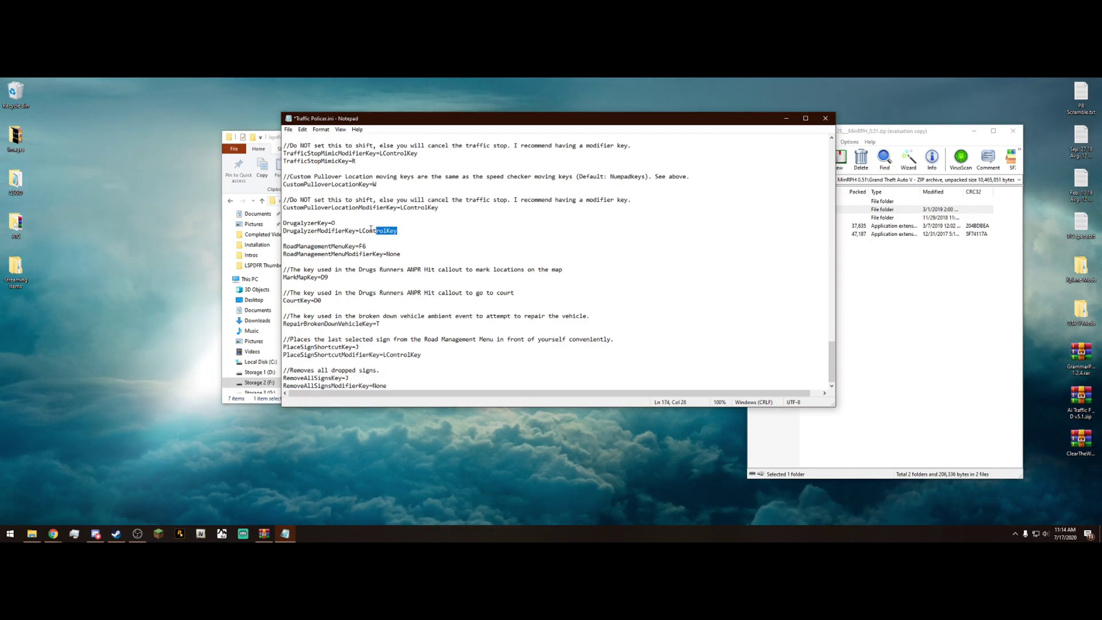
left_click(399, 218)
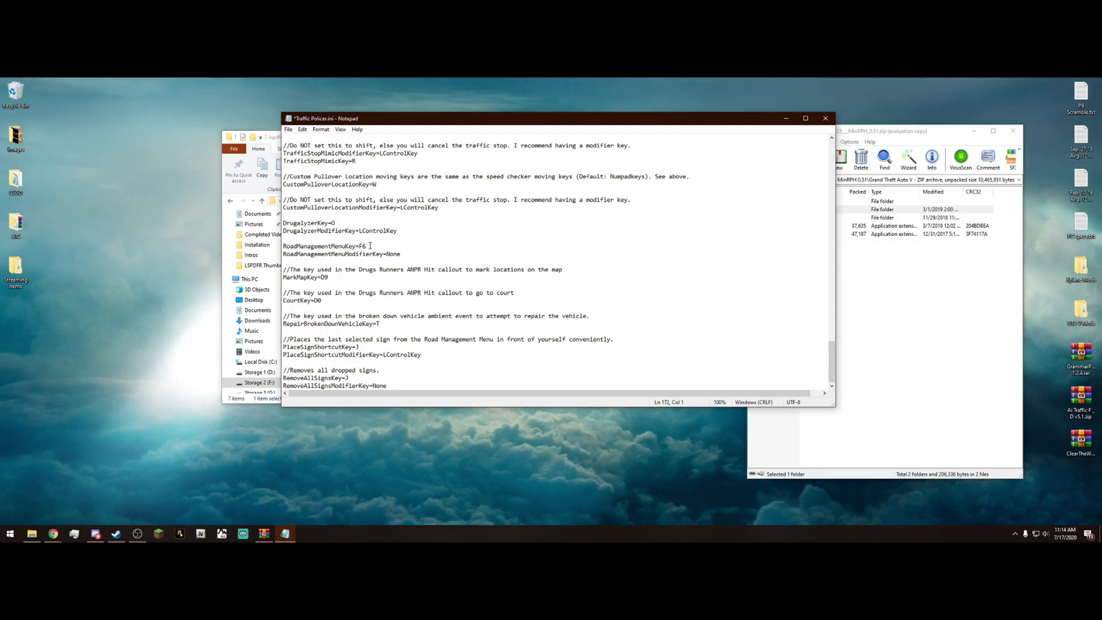
Review the RoadManagementMenuKey entry and the MarkMapKey and CourtKey bindings for the Drugs Runners callout.
left_click_drag(370, 245, 360, 247)
left_click(398, 232)
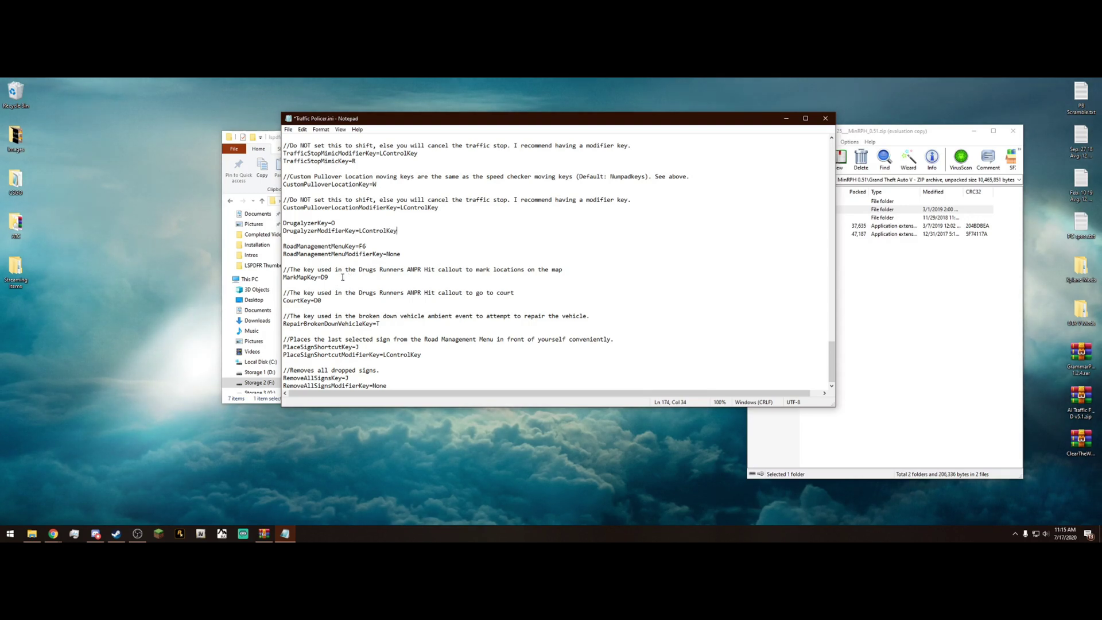
left_click_drag(329, 278, 324, 277)
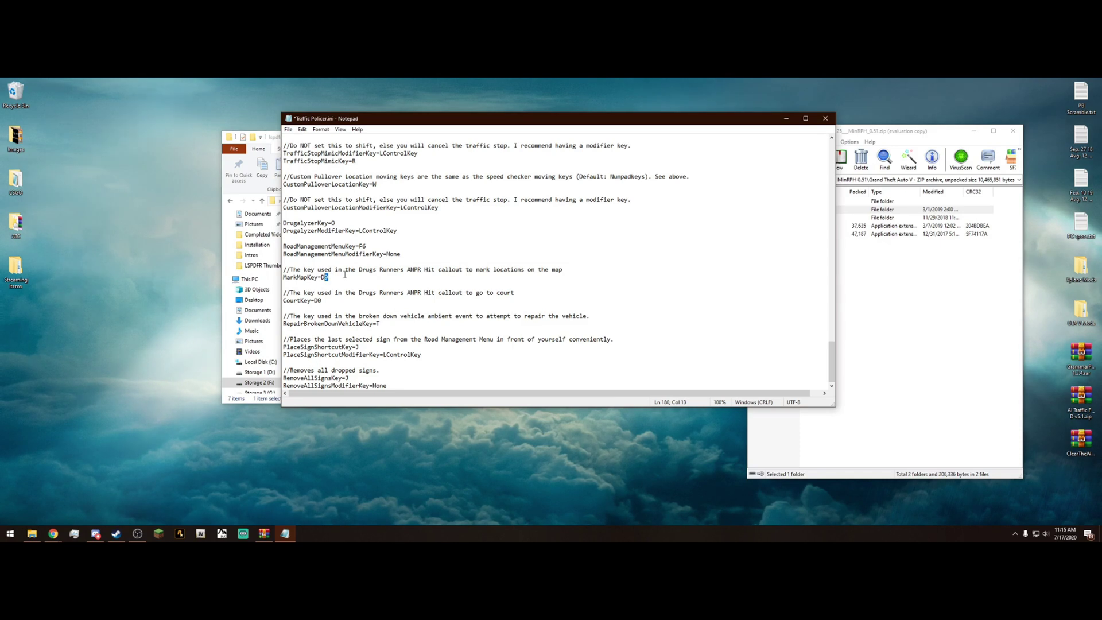
left_click(346, 275)
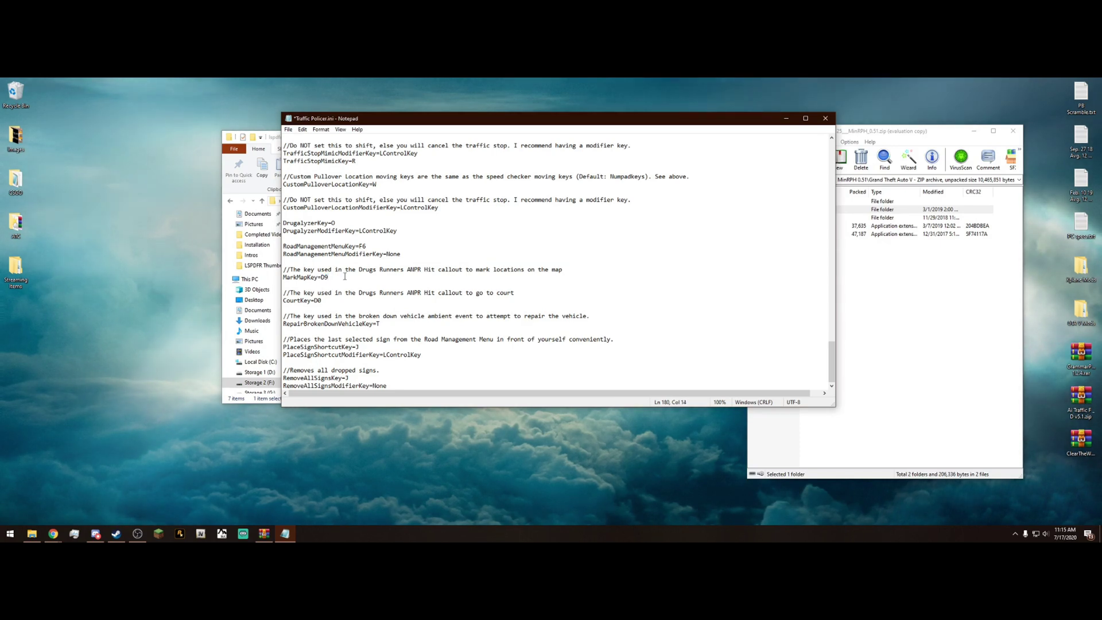
left_click_drag(322, 301, 314, 301)
left_click(346, 299)
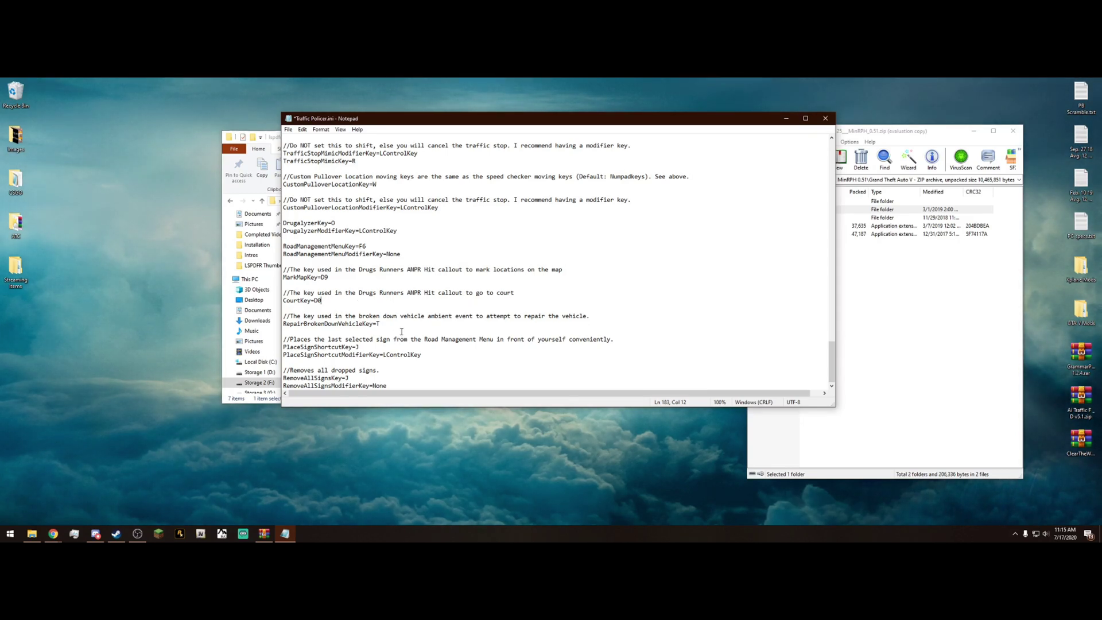
Examine the RepairBrokenDownVehicleKey entry and the key bindings for placing and removing road signs.
left_click_drag(400, 325, 283, 326)
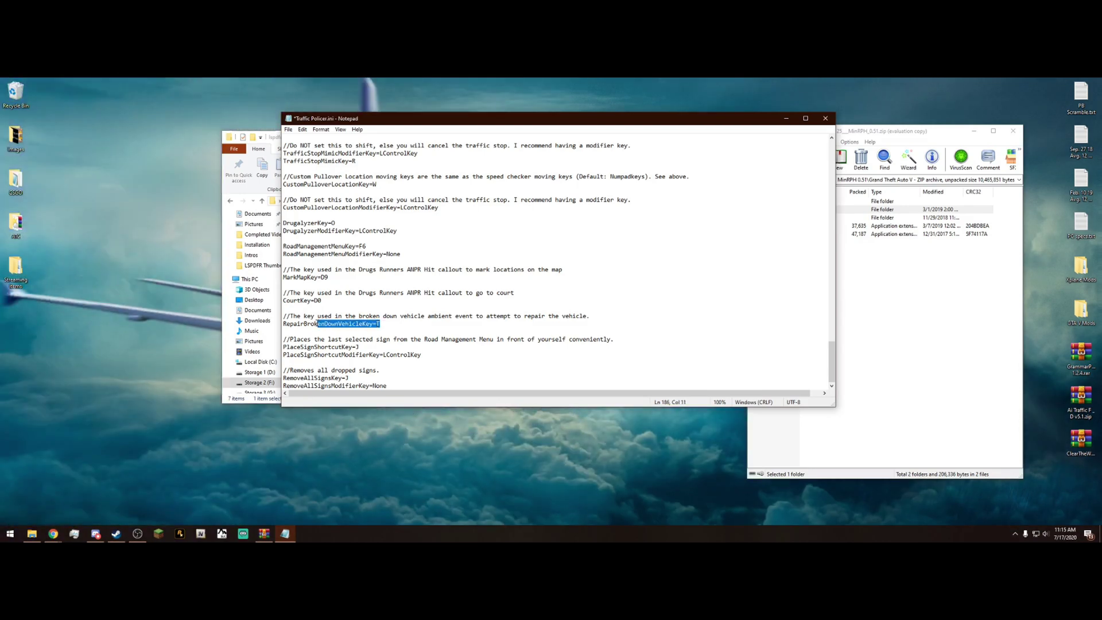
left_click(420, 326)
left_click_drag(422, 386, 288, 376)
left_click_drag(421, 355, 283, 347)
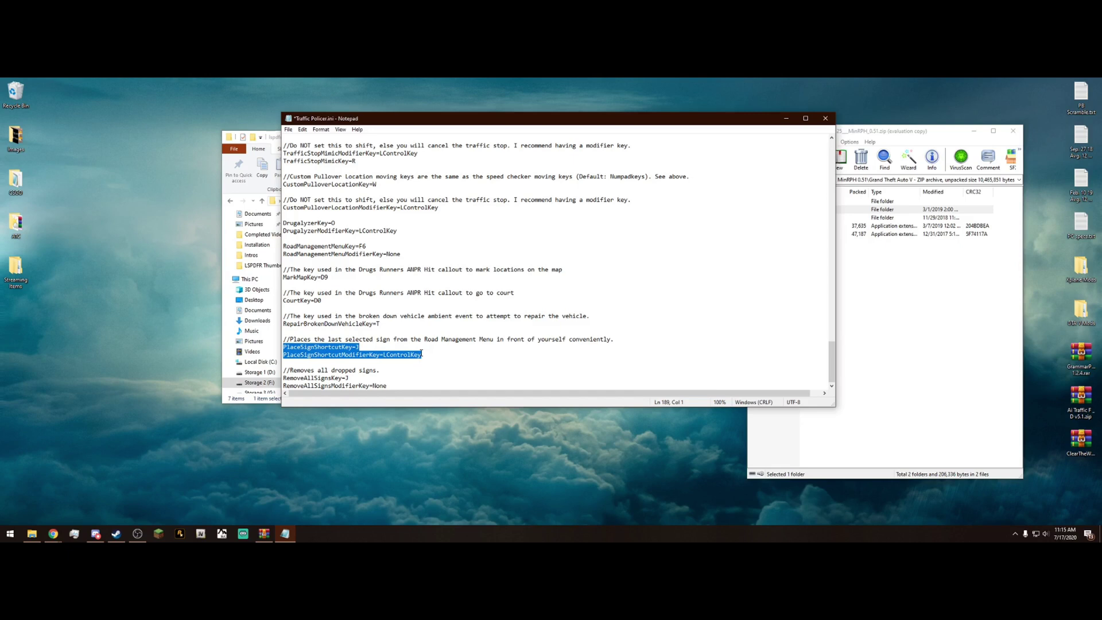
left_click(444, 360)
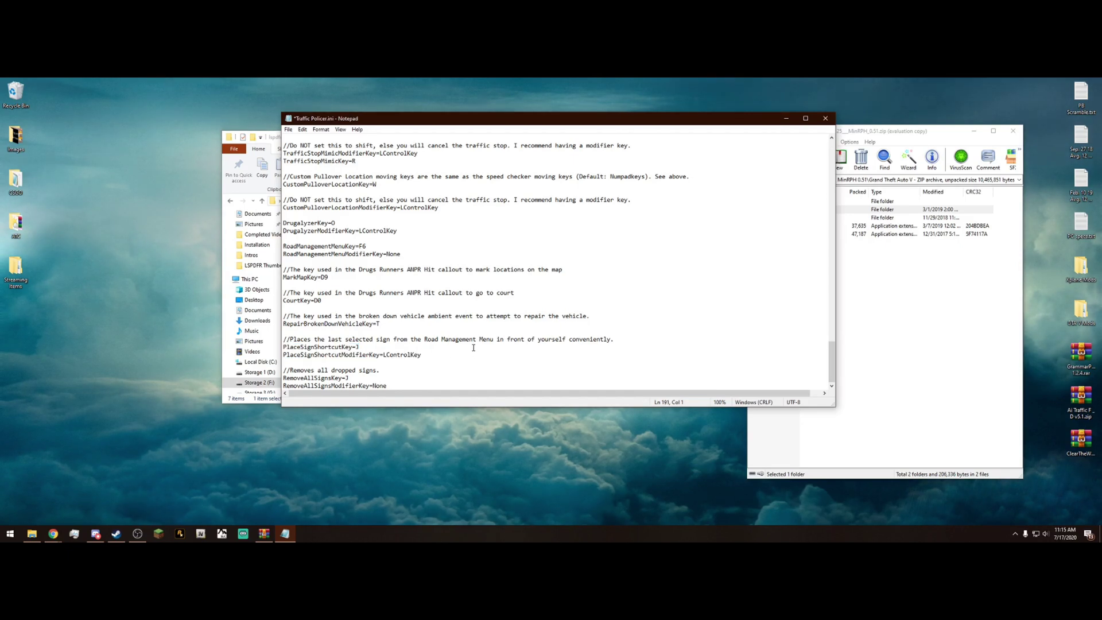
Save the changes to Traffic Policer.ini while closing it, and close the lspdfr folder and Traffic Policer archive windows.
scroll(513, 351, "up", 3)
scroll(513, 350, "up", 20)
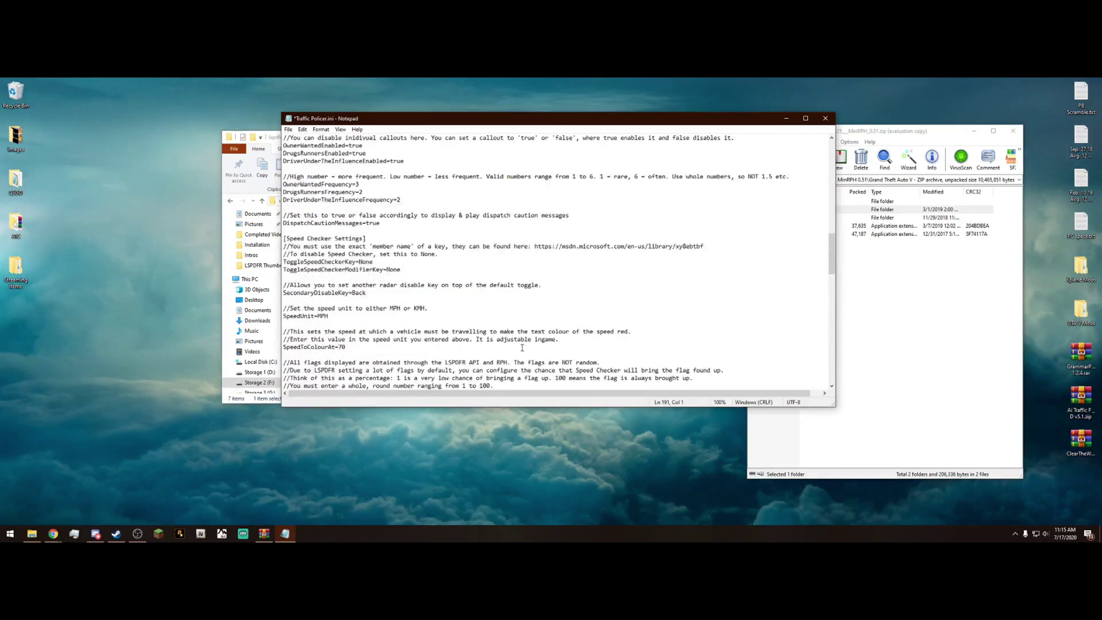
scroll(552, 327, "up", 3)
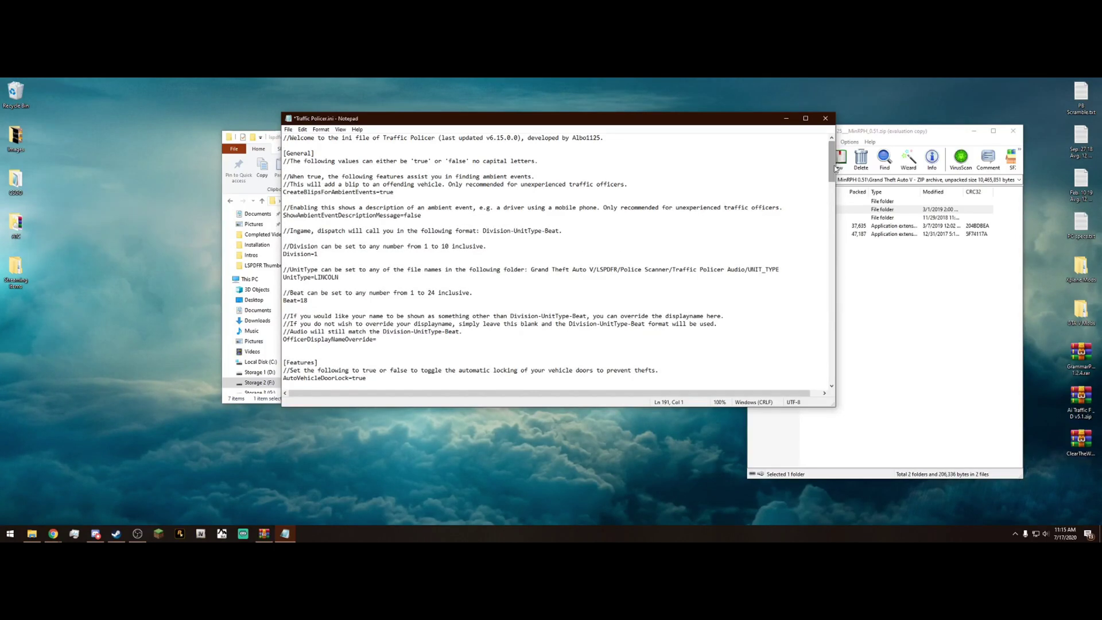
left_click(828, 120)
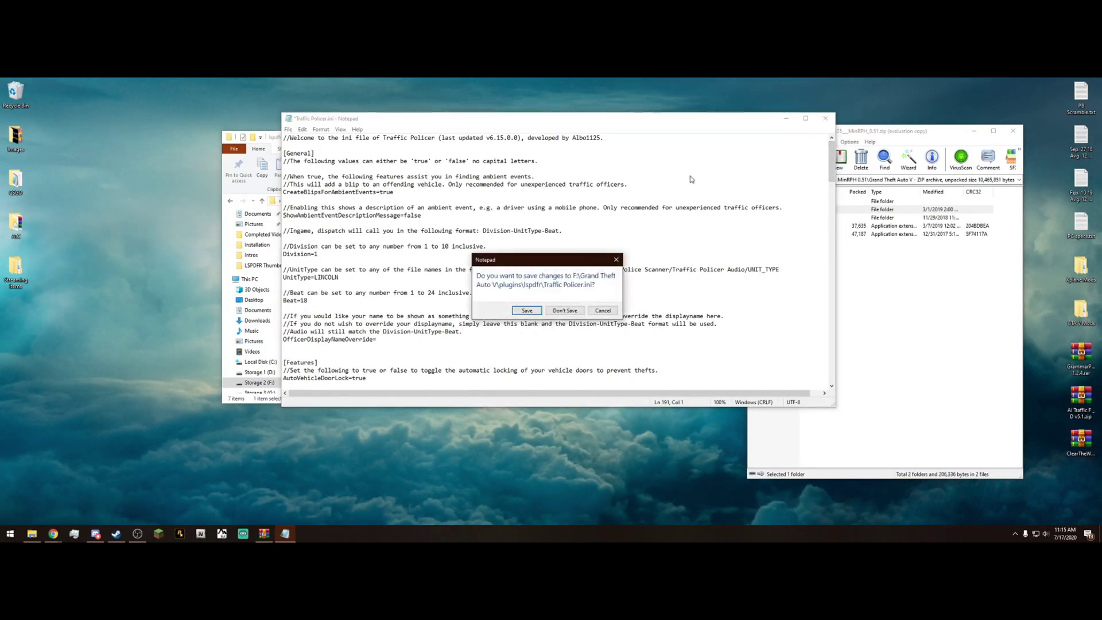
left_click(535, 311)
left_click(553, 317)
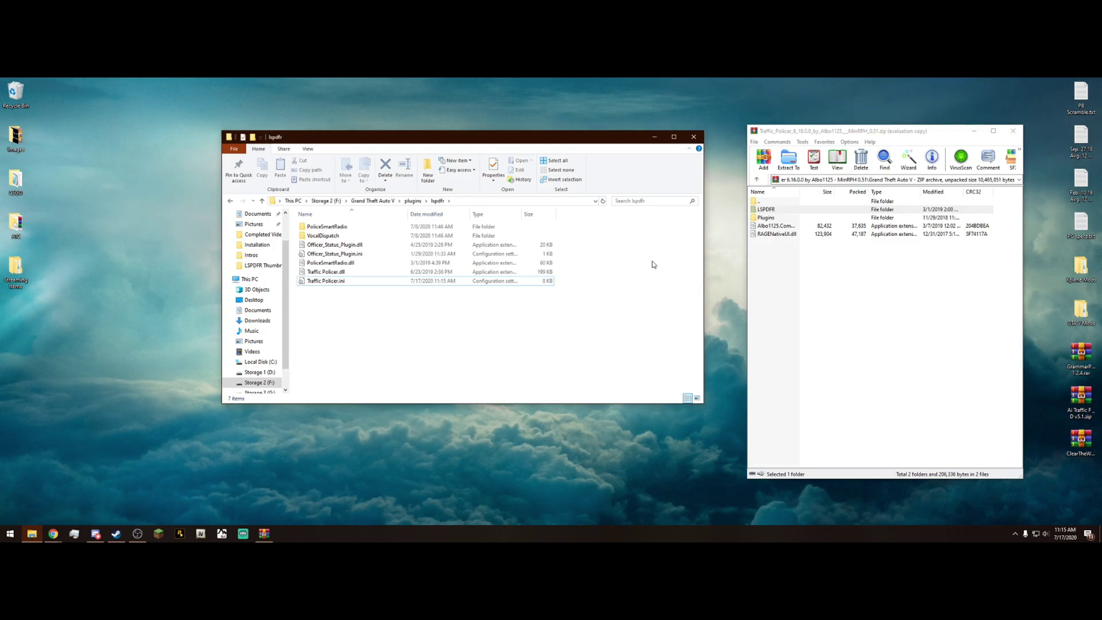
left_click(693, 136)
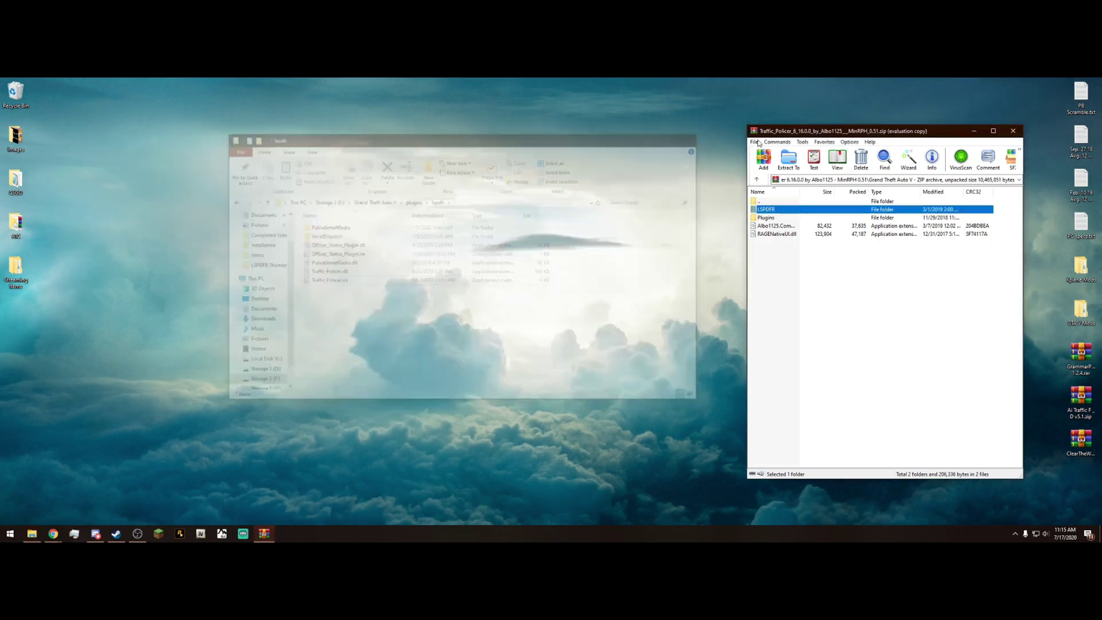
left_click(1013, 131)
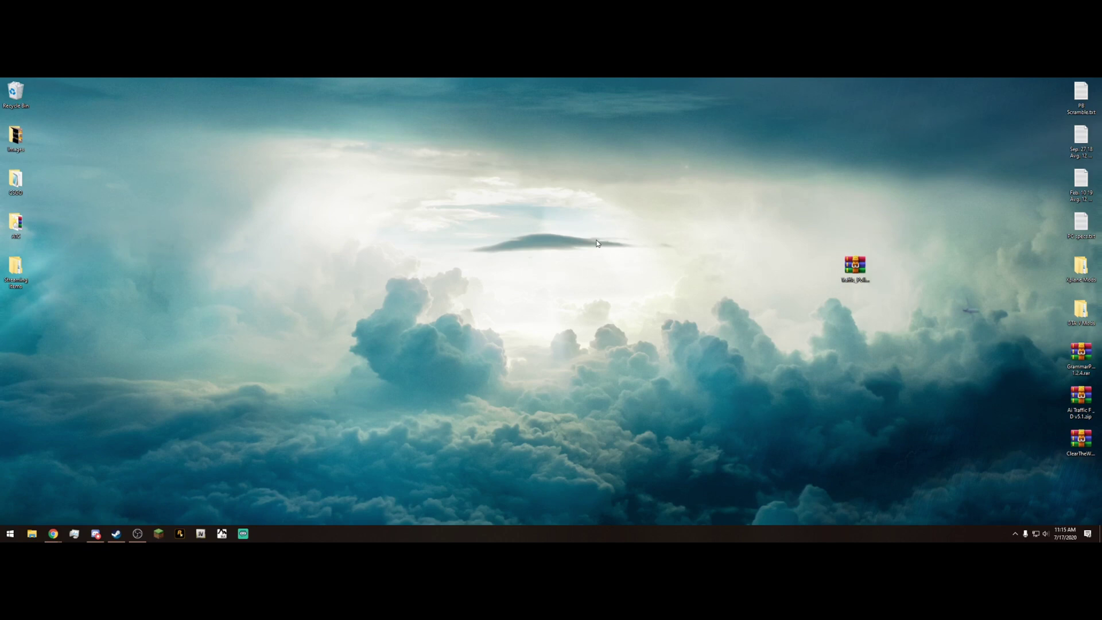